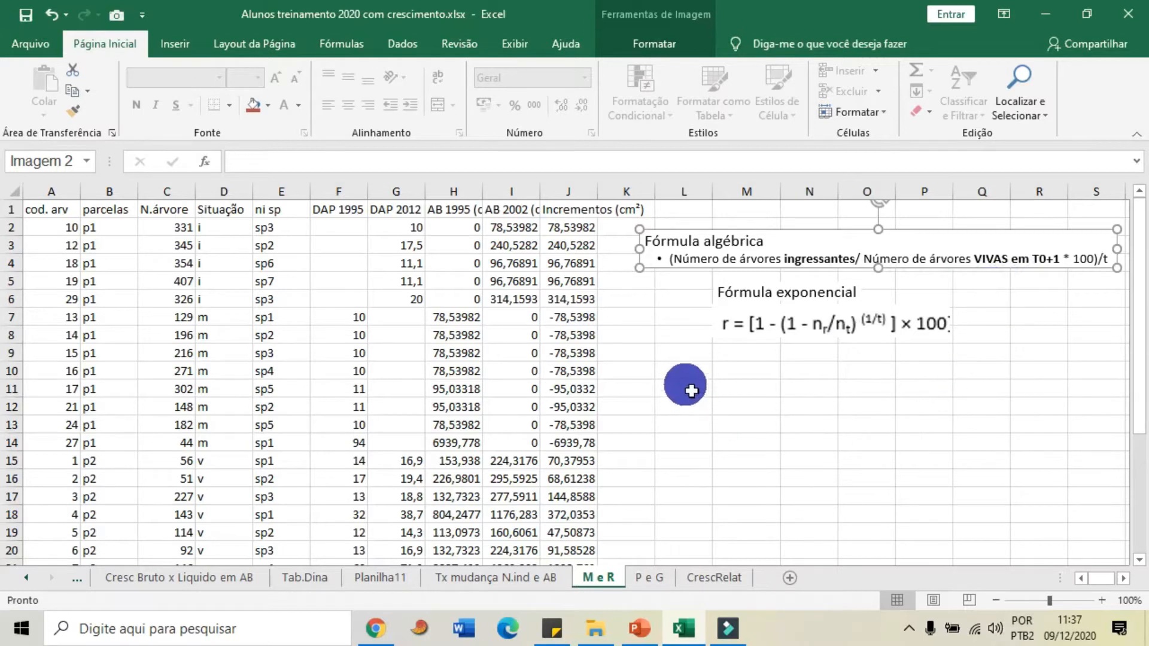
- Label cell L10 "Ingressantes" and cell L11 "Ind. T0+1" below the formula images
{"action": "left_click", "coordinate": [680, 373]}
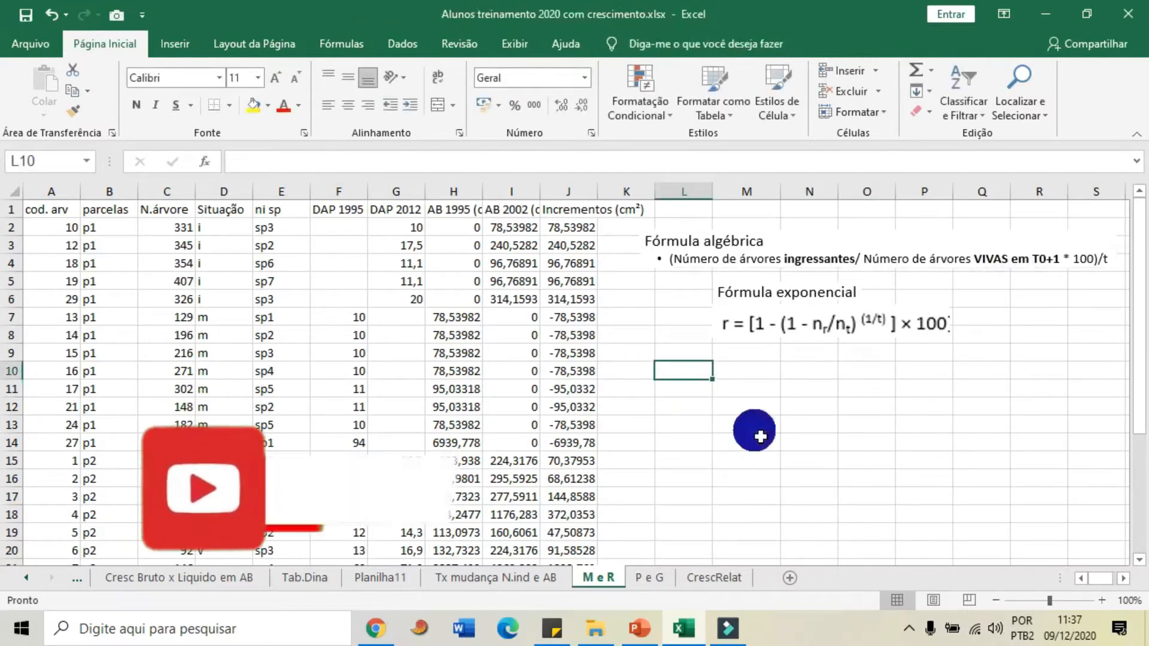
{"action": "type", "text": "I"}
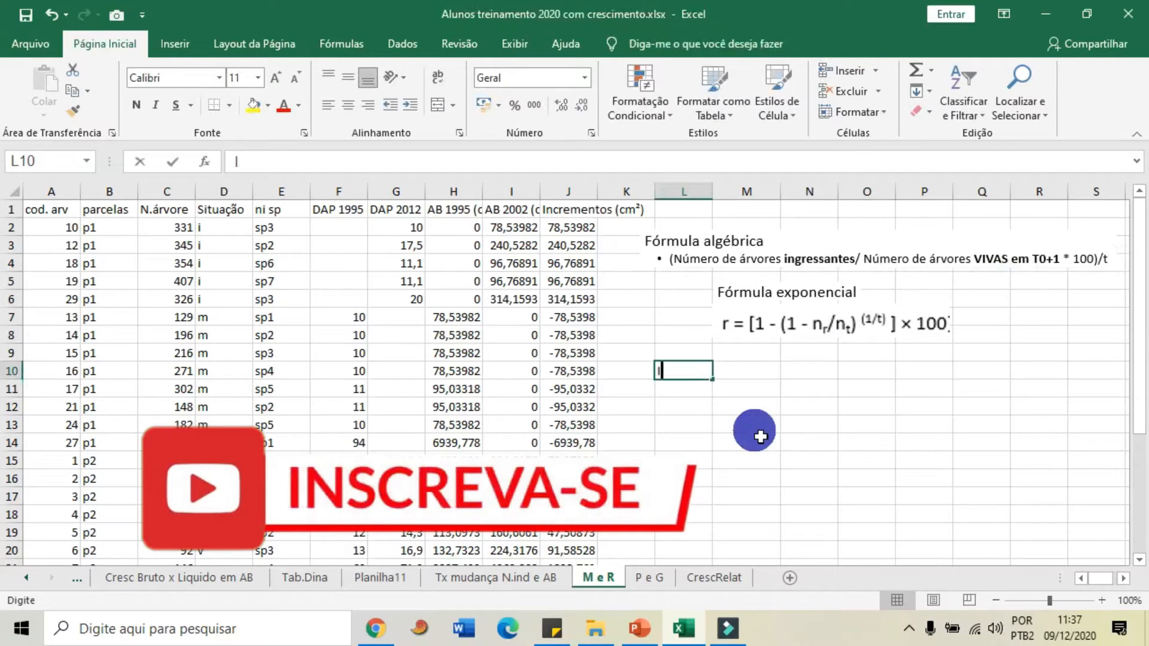
{"action": "type", "text": "ngressantes"}
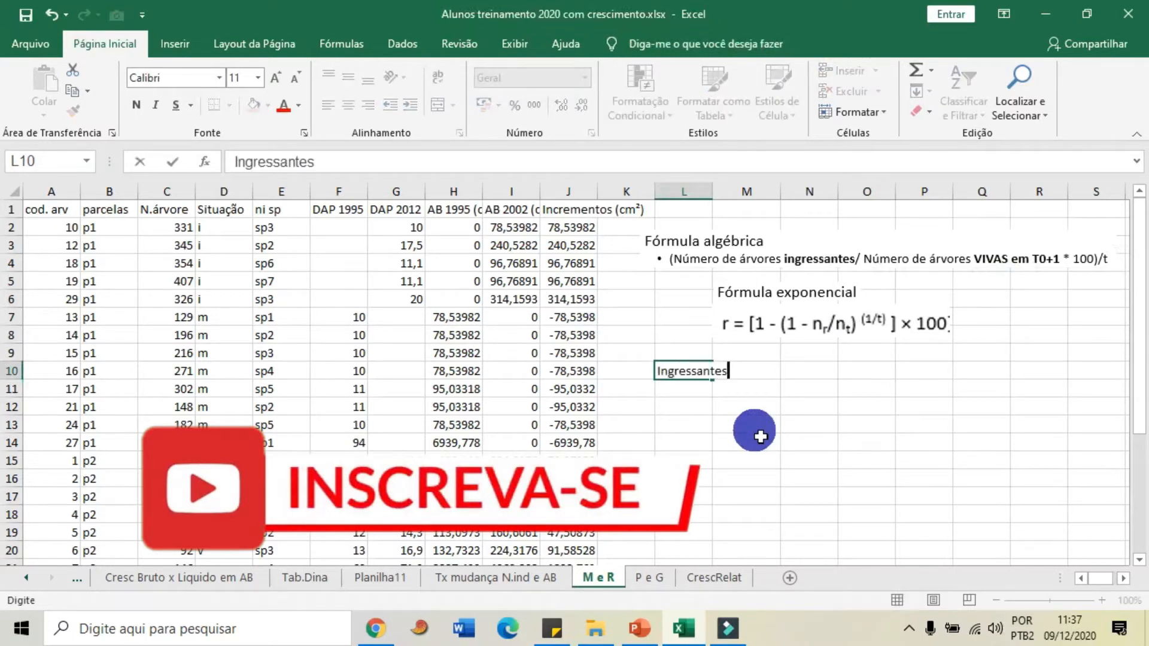
{"action": "key", "text": "Return"}
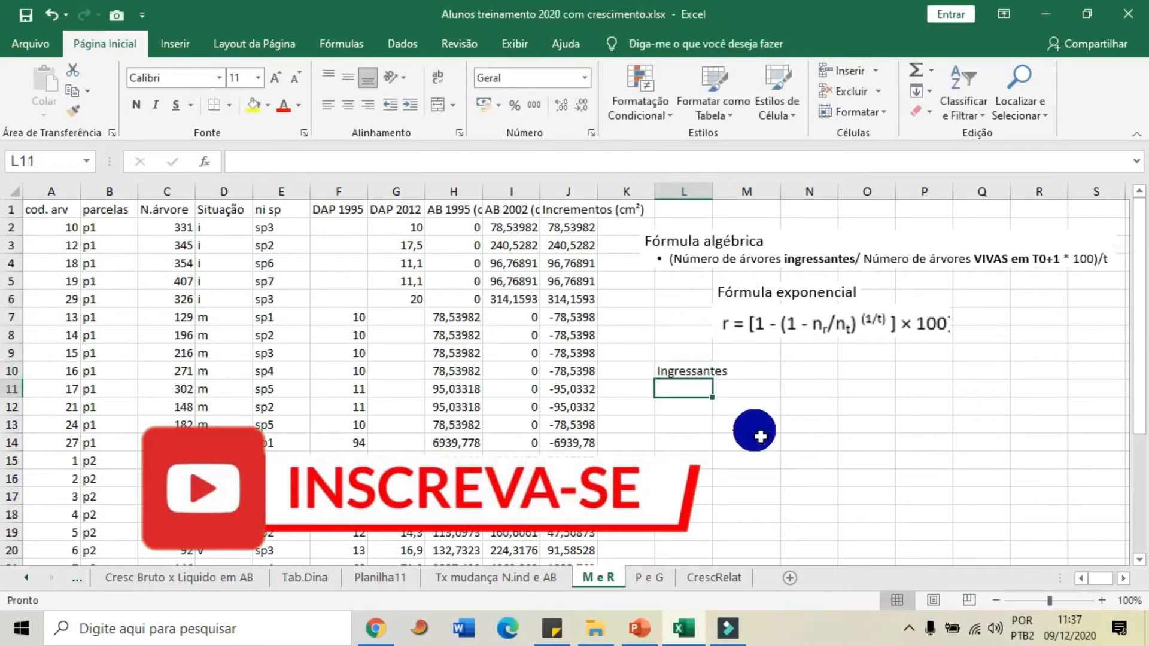
{"action": "type", "text": "Ind. T0+1"}
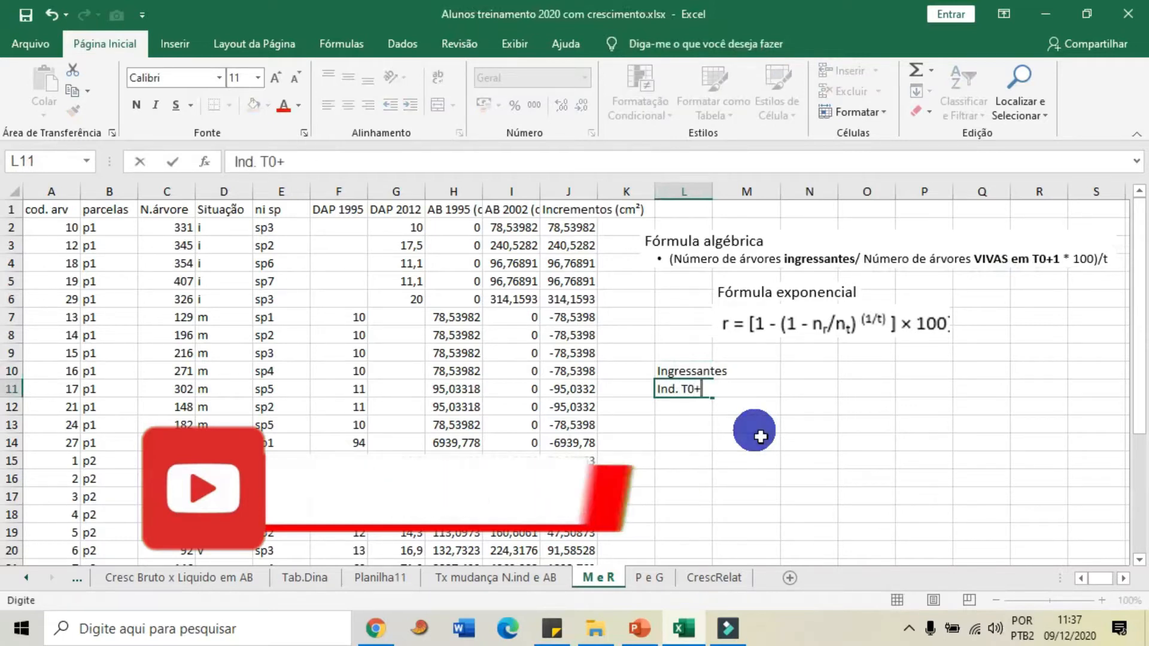
{"action": "key", "text": "Return"}
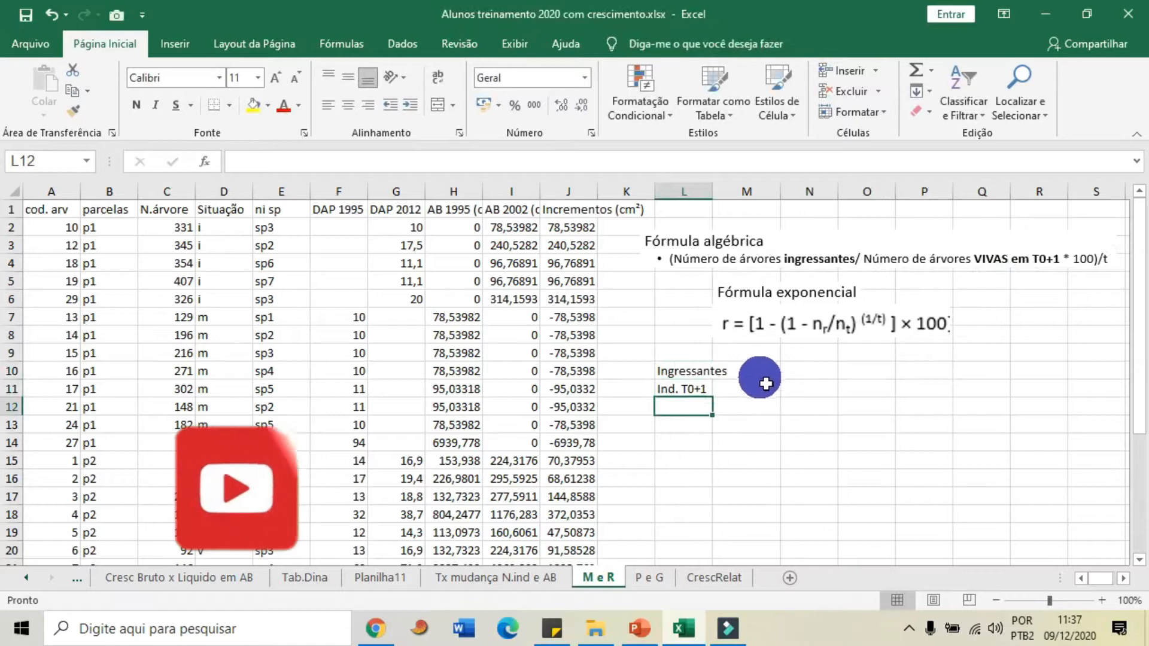
- Count the trees marked "i" in the Situação column and enter 5 in M10 beside the Ingressantes label
{"action": "left_click", "coordinate": [749, 373]}
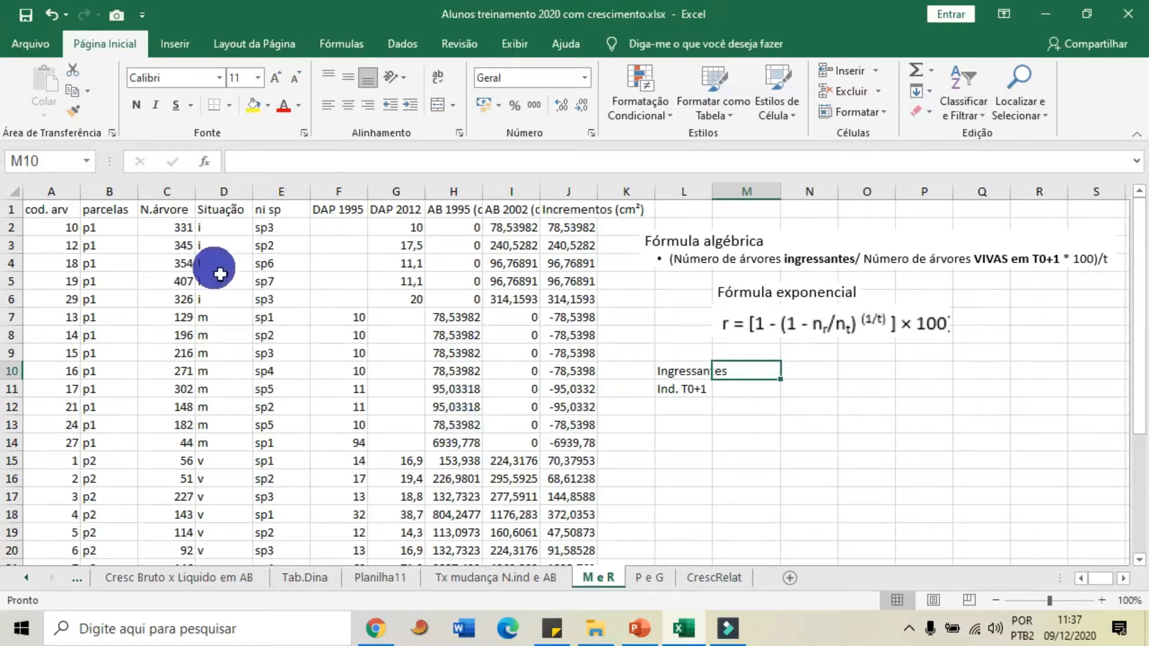
{"action": "left_click_drag", "start_coordinate": [224, 227], "coordinate": [228, 307]}
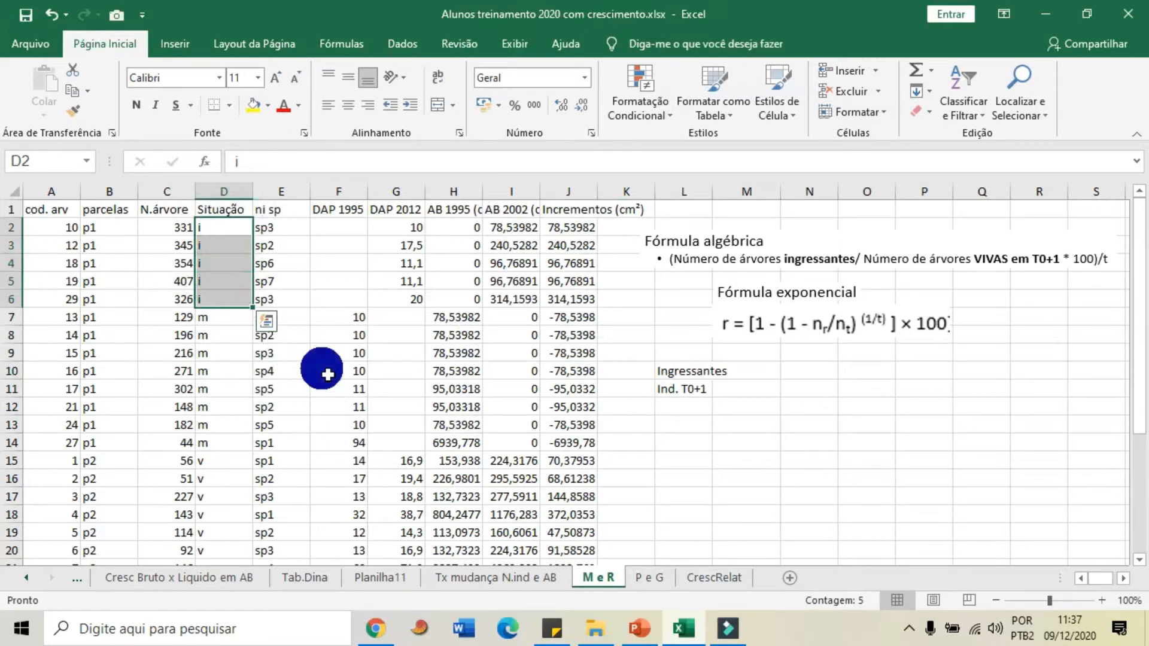
{"action": "left_click_drag", "start_coordinate": [225, 231], "coordinate": [224, 308]}
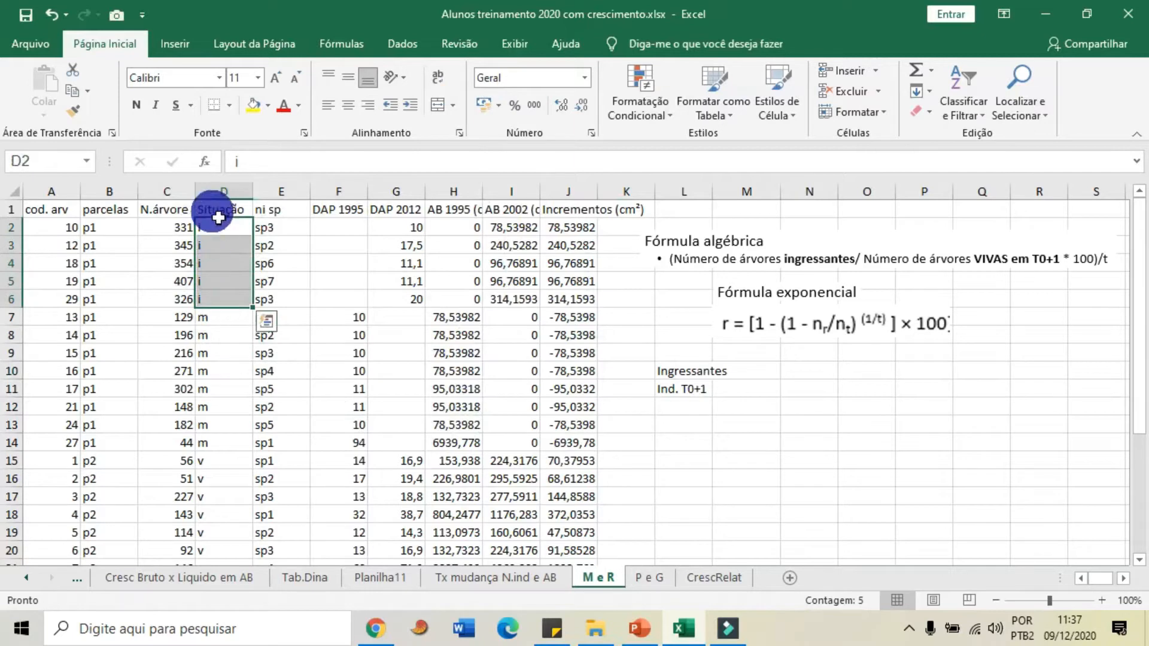
{"action": "left_click", "coordinate": [225, 191]}
{"action": "left_click_drag", "start_coordinate": [226, 238], "coordinate": [226, 306]}
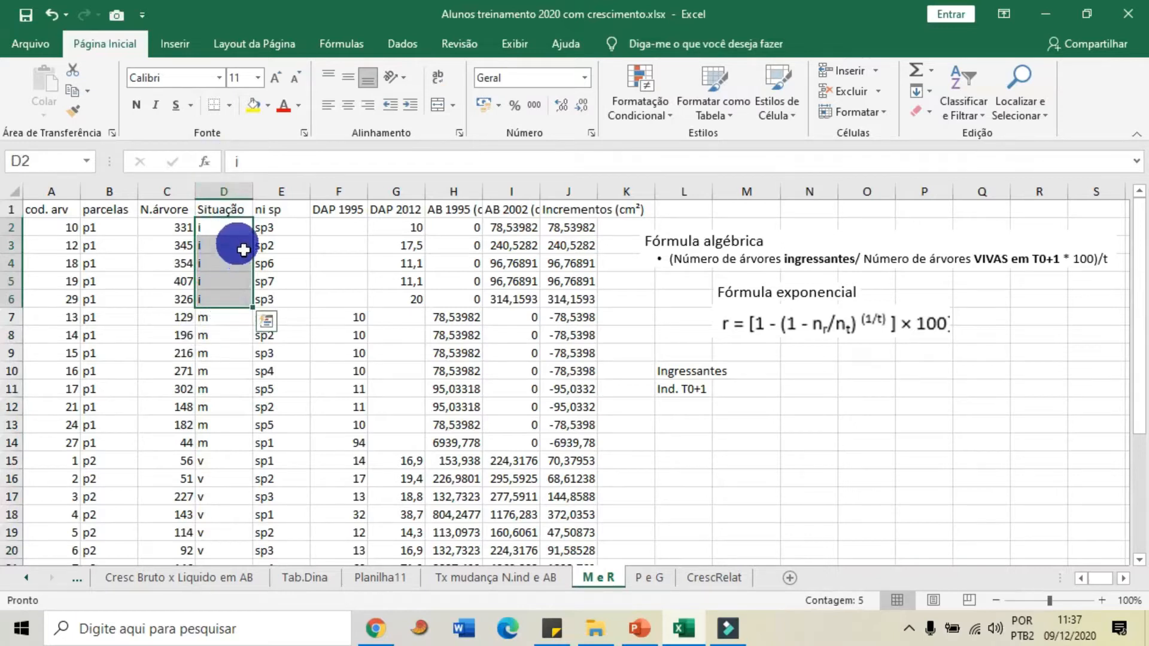
{"action": "left_click", "coordinate": [769, 378]}
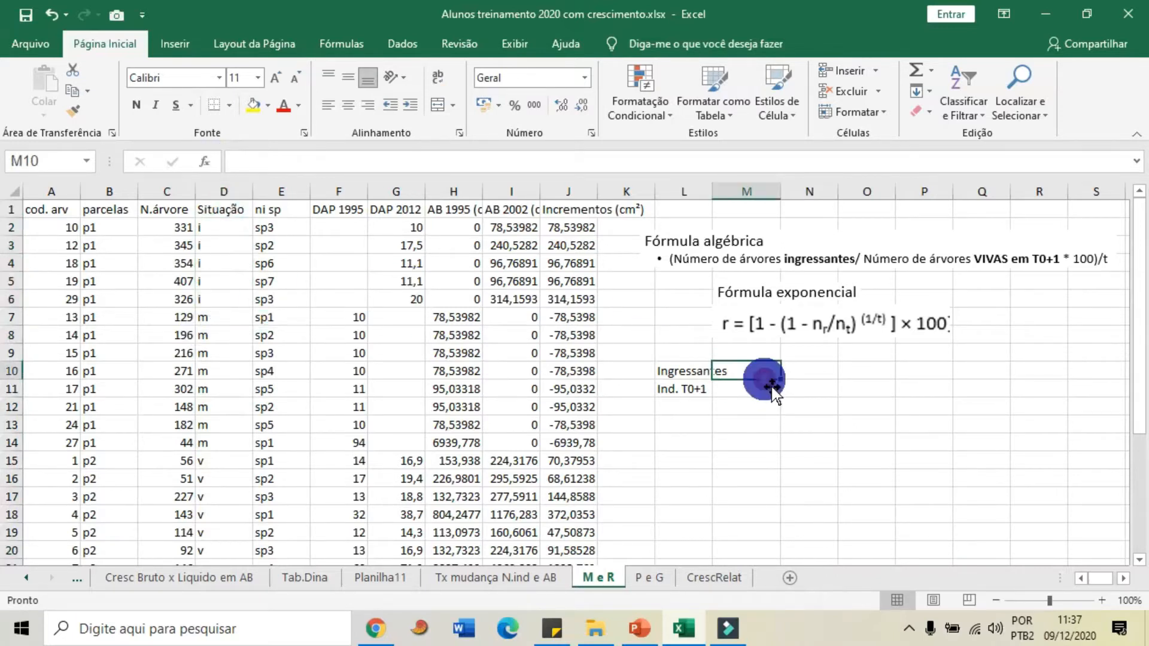
{"action": "left_click", "coordinate": [739, 422]}
- Select the DAP 2012 values in G2:G30 and check how many trees are recorded
{"action": "left_click", "coordinate": [740, 389]}
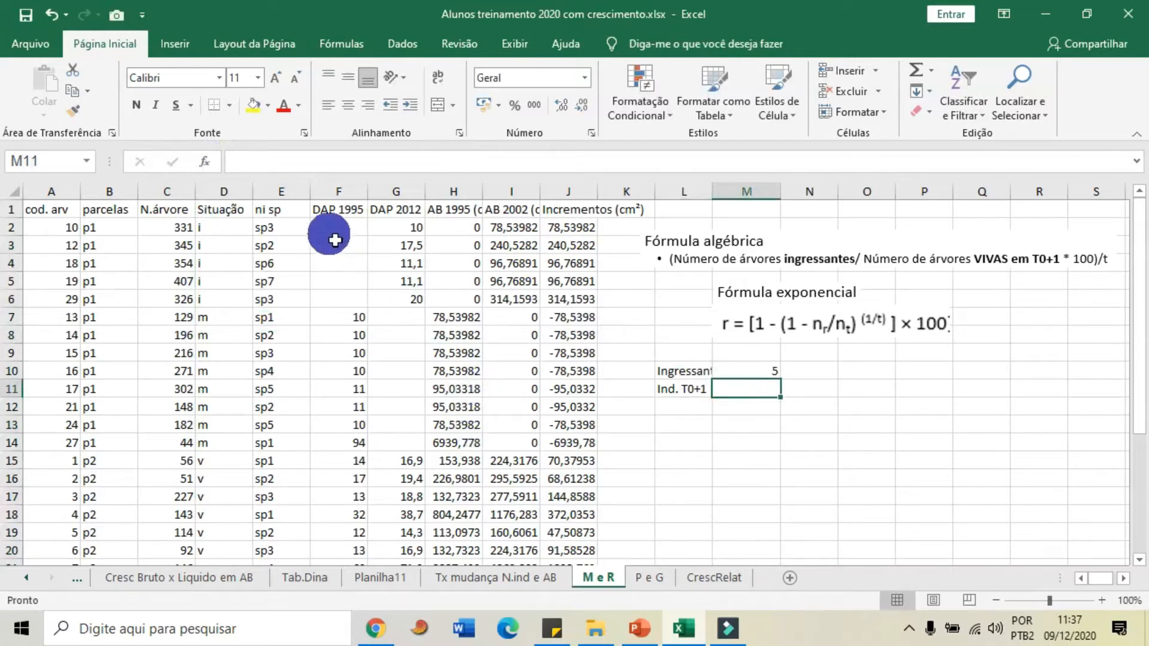
{"action": "left_click", "coordinate": [343, 192]}
{"action": "left_click_drag", "start_coordinate": [343, 192], "coordinate": [418, 198]}
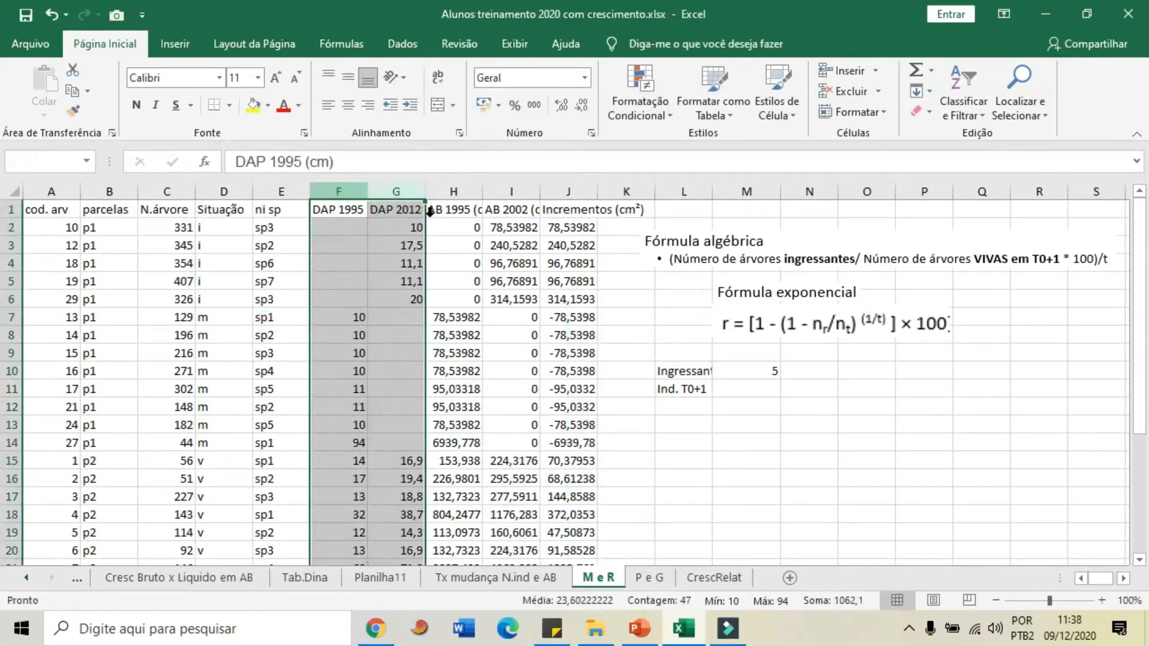
{"action": "left_click", "coordinate": [333, 210]}
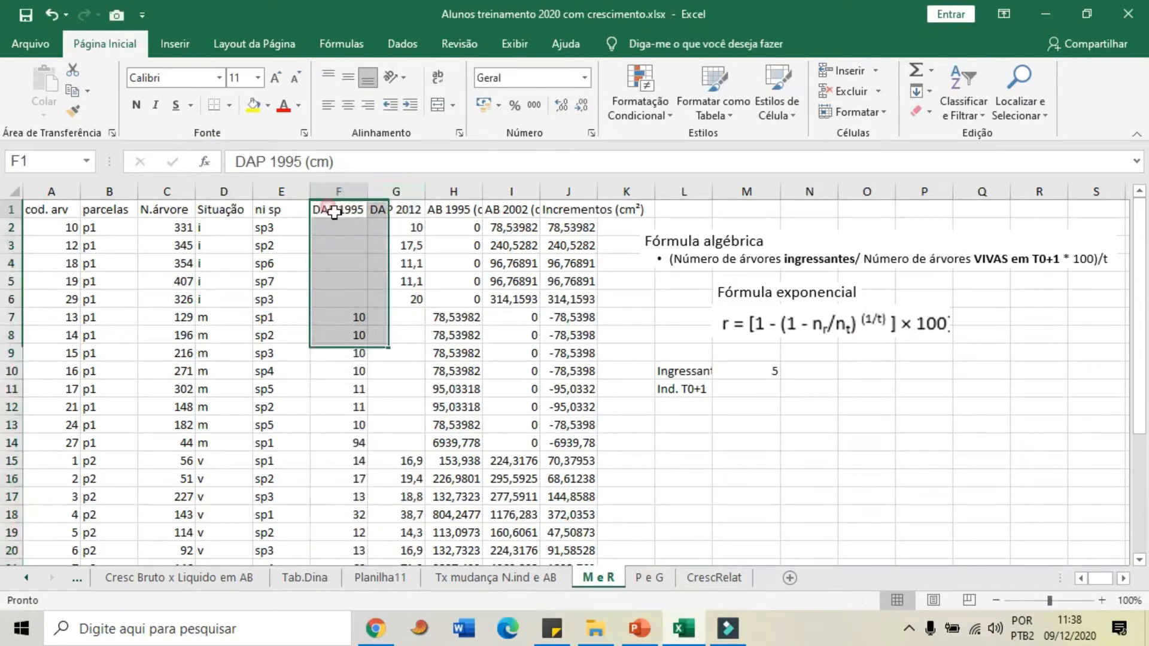
{"action": "left_click", "coordinate": [407, 210]}
{"action": "left_click", "coordinate": [405, 227]}
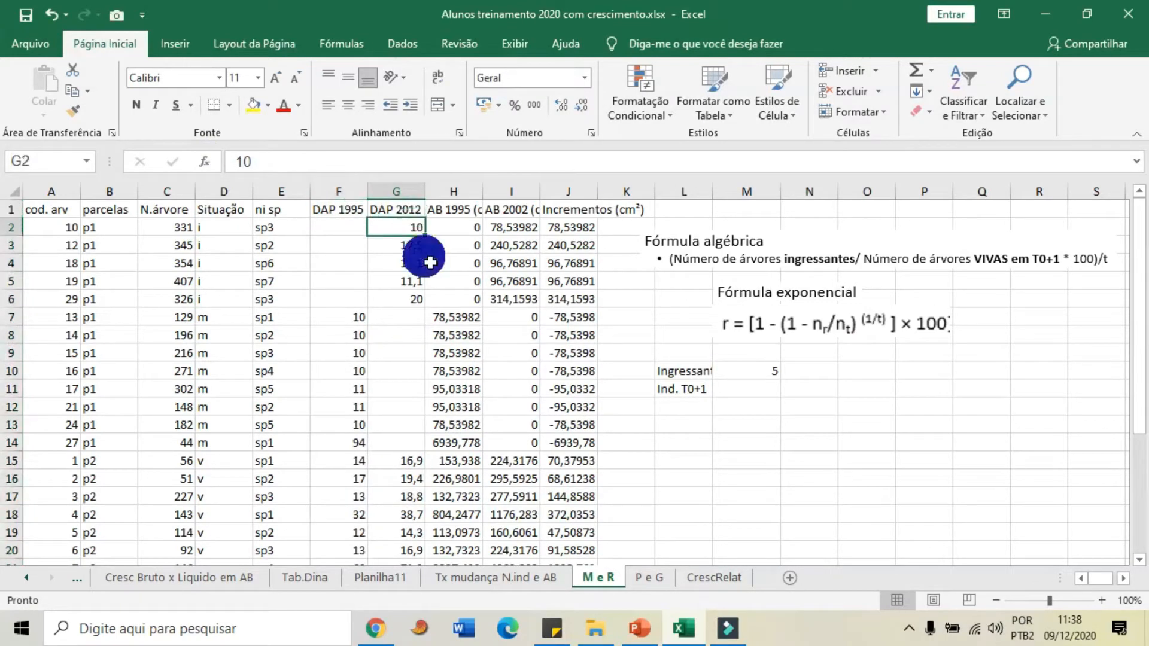
{"action": "key", "text": "shift+Down"}
{"action": "key", "text": "shift+Down"}
{"action": "key", "text": "shift+Down"}
{"action": "key", "text": "shift+Down"}
{"action": "key", "text": "shift+Down"}
{"action": "key", "text": "shift+Down"}
{"action": "key", "text": "shift+Down"}
{"action": "key", "text": "shift+Down"}
{"action": "key", "text": "shift+Down"}
{"action": "key", "text": "shift+Down"}
{"action": "key", "text": "shift+Down"}
{"action": "key", "text": "shift+Down"}
{"action": "key", "text": "shift+Down"}
{"action": "key", "text": "shift+Down"}
{"action": "key", "text": "shift+Down"}
{"action": "key", "text": "shift+Down"}
{"action": "key", "text": "shift+Down"}
{"action": "key", "text": "shift+Down"}
{"action": "key", "text": "shift+Down"}
{"action": "key", "text": "shift+Down"}
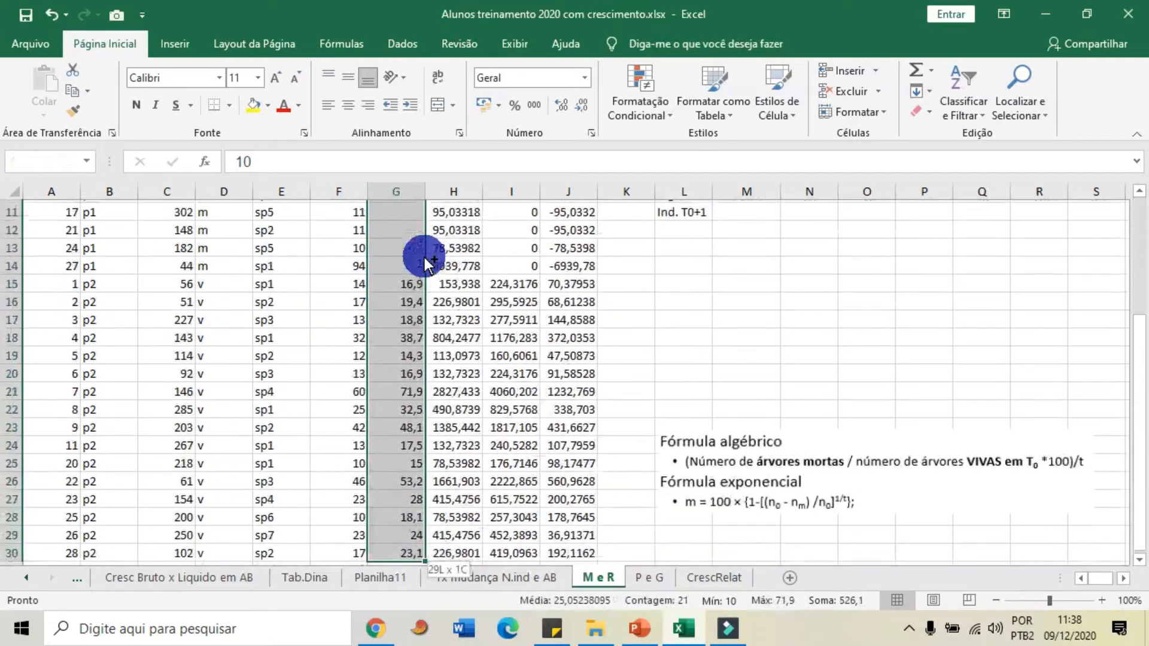
{"action": "scroll", "coordinate": [397, 443], "scroll_direction": "down", "scroll_amount": 3}
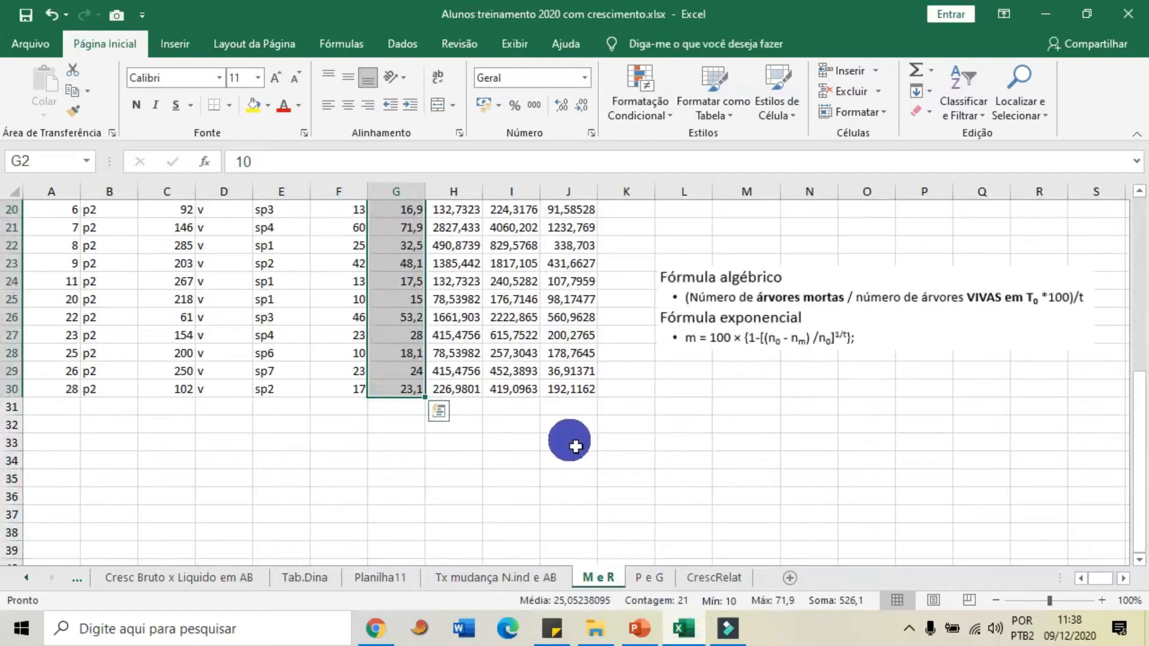
{"action": "scroll", "coordinate": [569, 437], "scroll_direction": "up", "scroll_amount": 6}
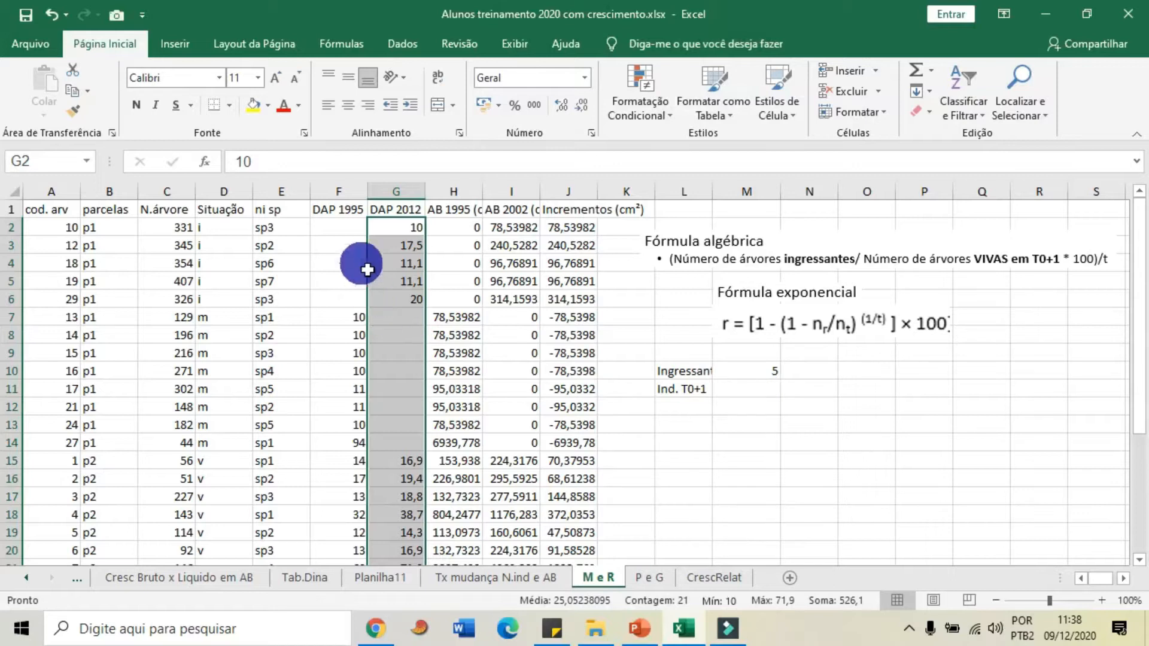
- Enter 21 in M11 as the number of individuals at T0+1
{"action": "left_click", "coordinate": [756, 391]}
{"action": "type", "text": "21"}
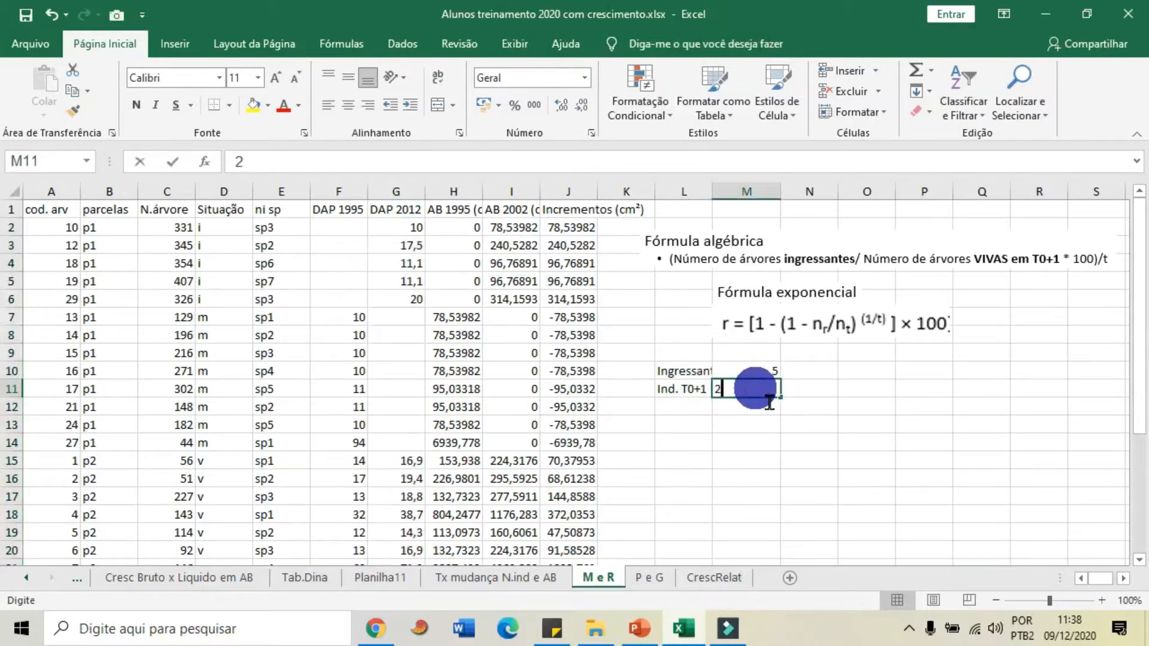
{"action": "left_click", "coordinate": [771, 485]}
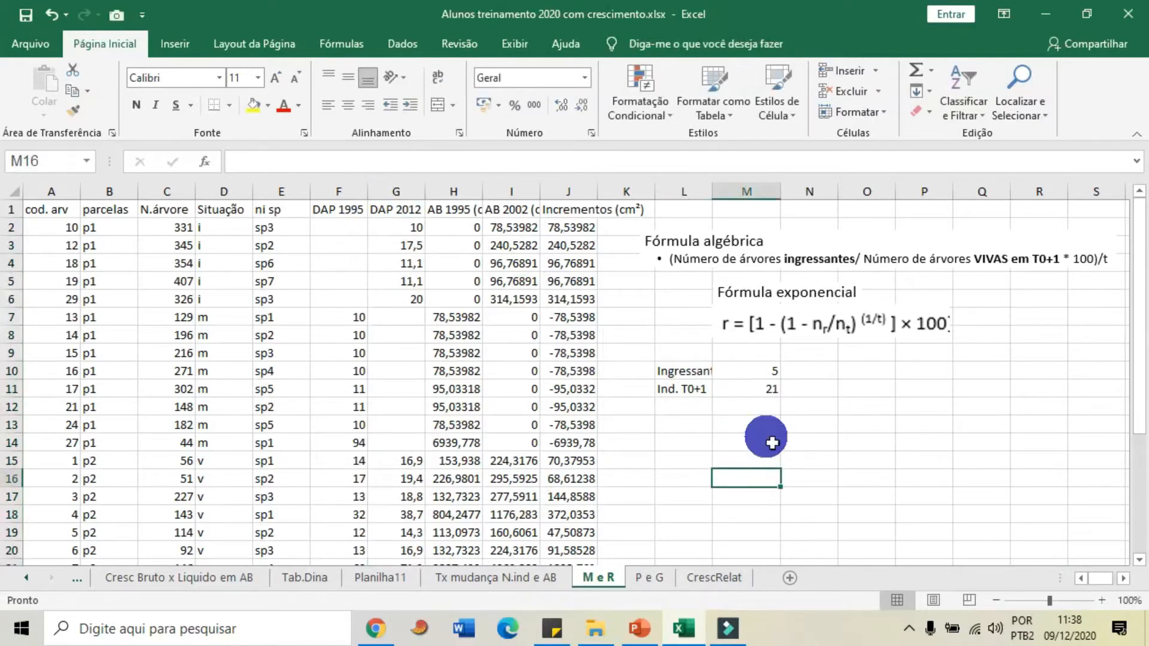
- Label cell N10 "Tx Rec 1°" and cell N11 "TxRec 2°" for the two recruitment rates
{"action": "left_click", "coordinate": [832, 373]}
{"action": "type", "text": "Tx Rec 1°"}
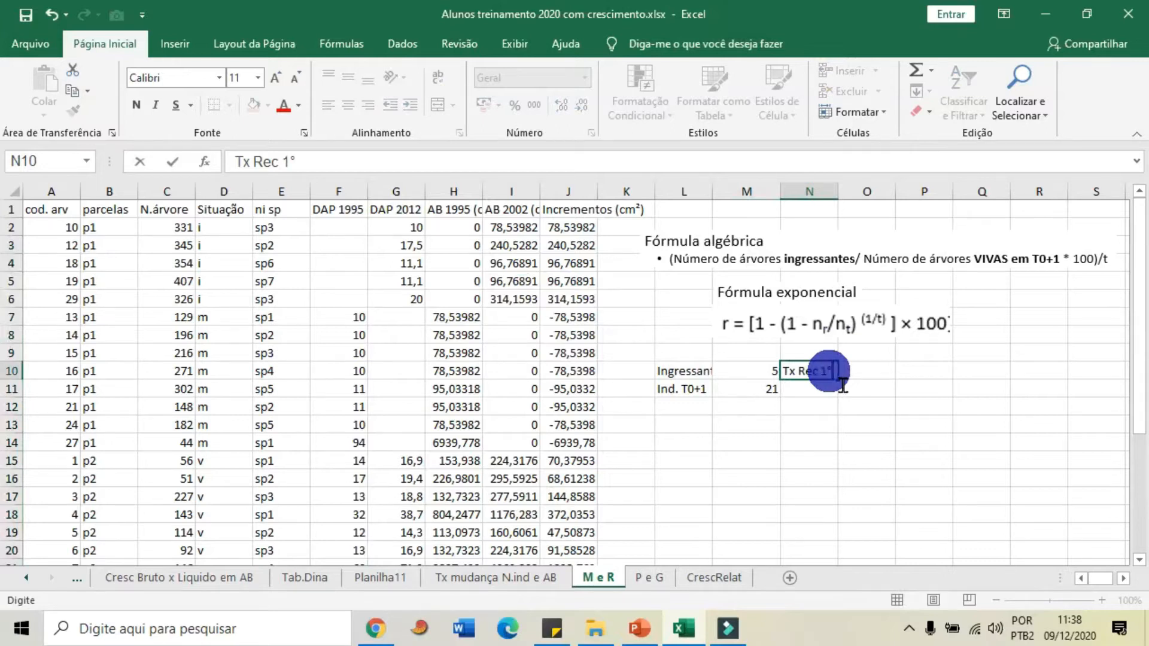
{"action": "key", "text": "Return"}
{"action": "type", "text": "TxRec 2°"}
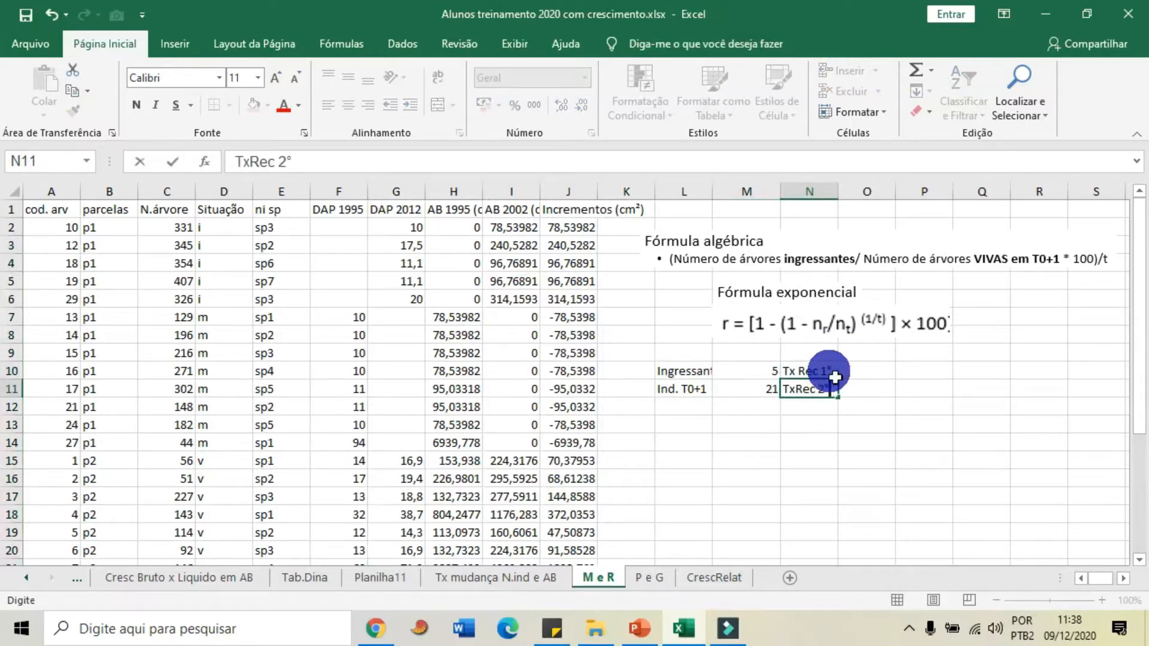
{"action": "left_click", "coordinate": [886, 495]}
- Calculate the algebraic recruitment rate in O10 with the formula =M10/M11*100/17
{"action": "left_click", "coordinate": [871, 371]}
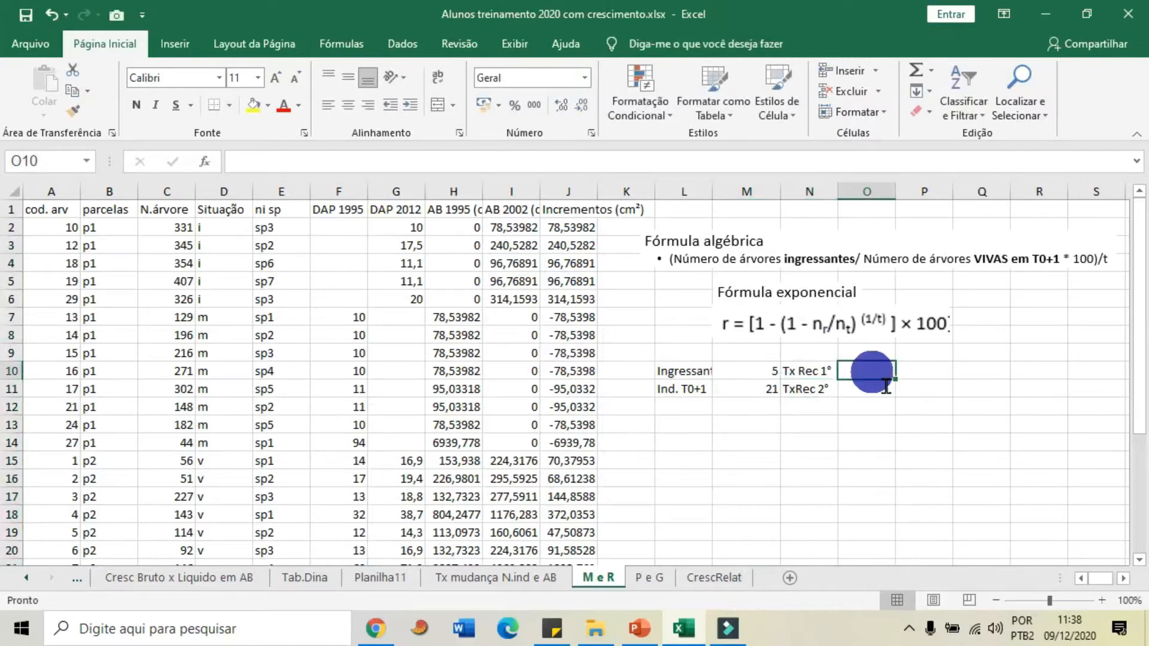
{"action": "type", "text": "="}
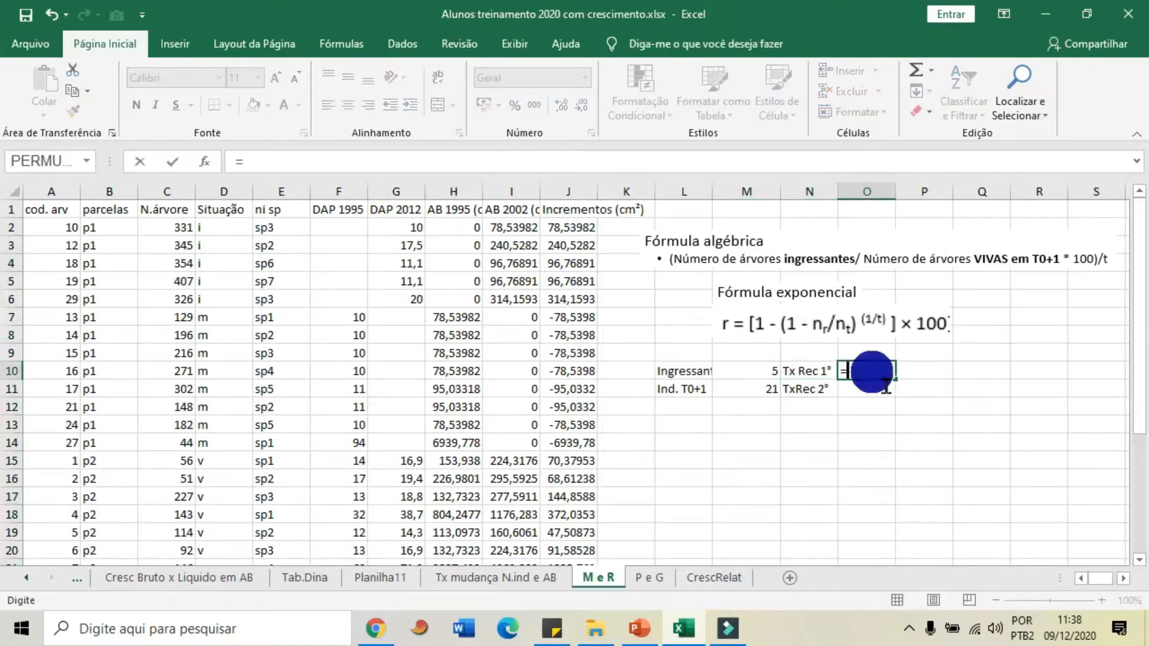
{"action": "left_click", "coordinate": [751, 372]}
{"action": "left_click", "coordinate": [795, 523]}
{"action": "type", "text": "/"}
{"action": "left_click", "coordinate": [751, 389]}
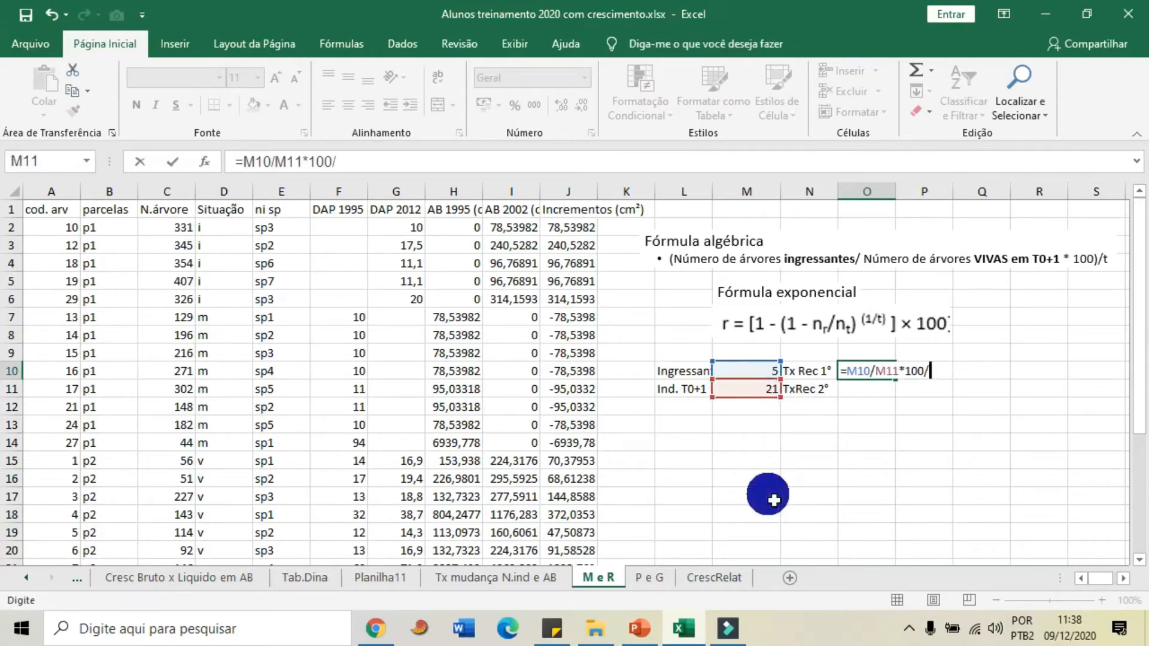
{"action": "type", "text": "*100/17"}
{"action": "key", "text": "Return"}
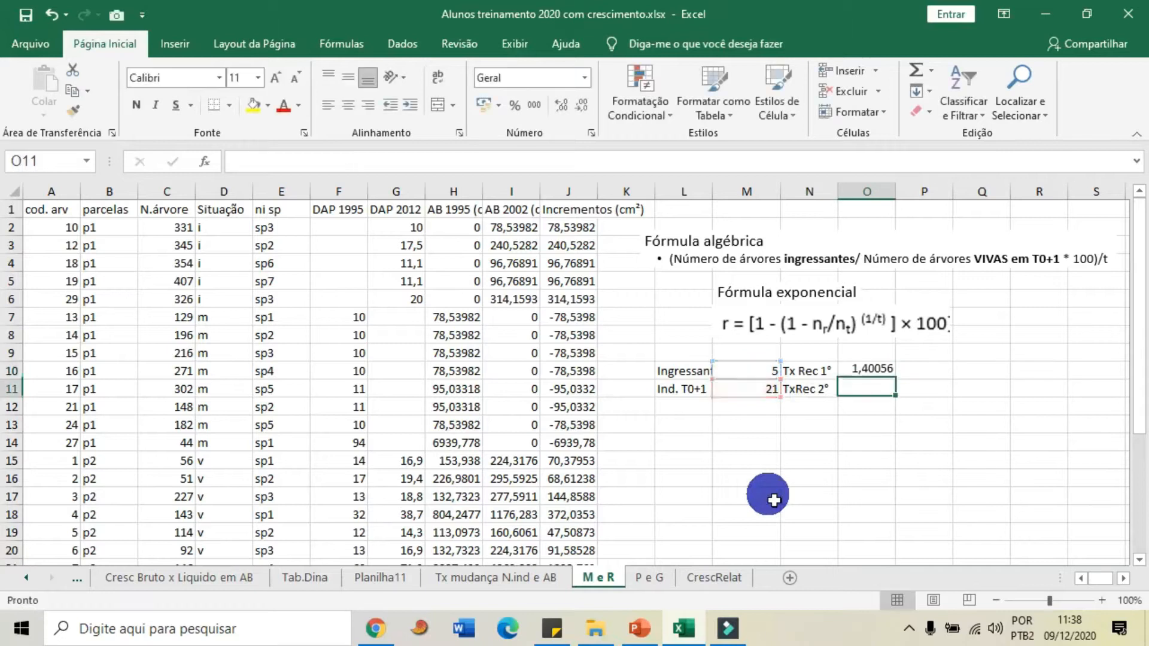
- Add the unit "%" in P10 beside the first recruitment rate and review the rate's formula
{"action": "left_click", "coordinate": [850, 376]}
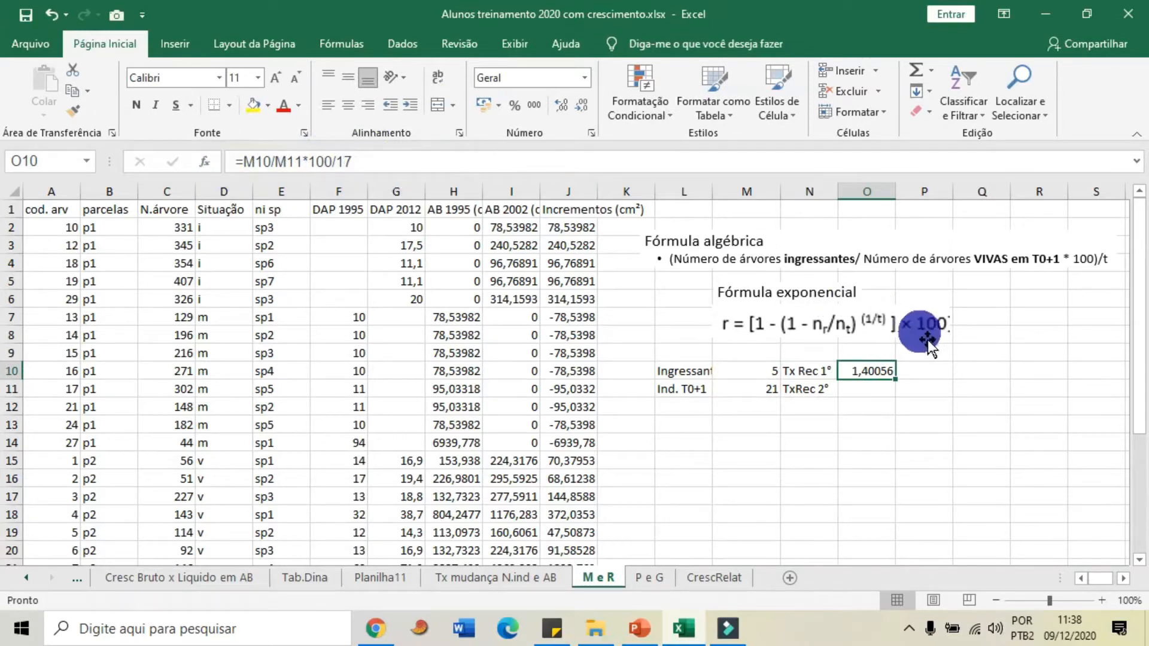
{"action": "left_click", "coordinate": [924, 376]}
{"action": "type", "text": "%"}
{"action": "key", "text": "Return"}
{"action": "left_click", "coordinate": [872, 371]}
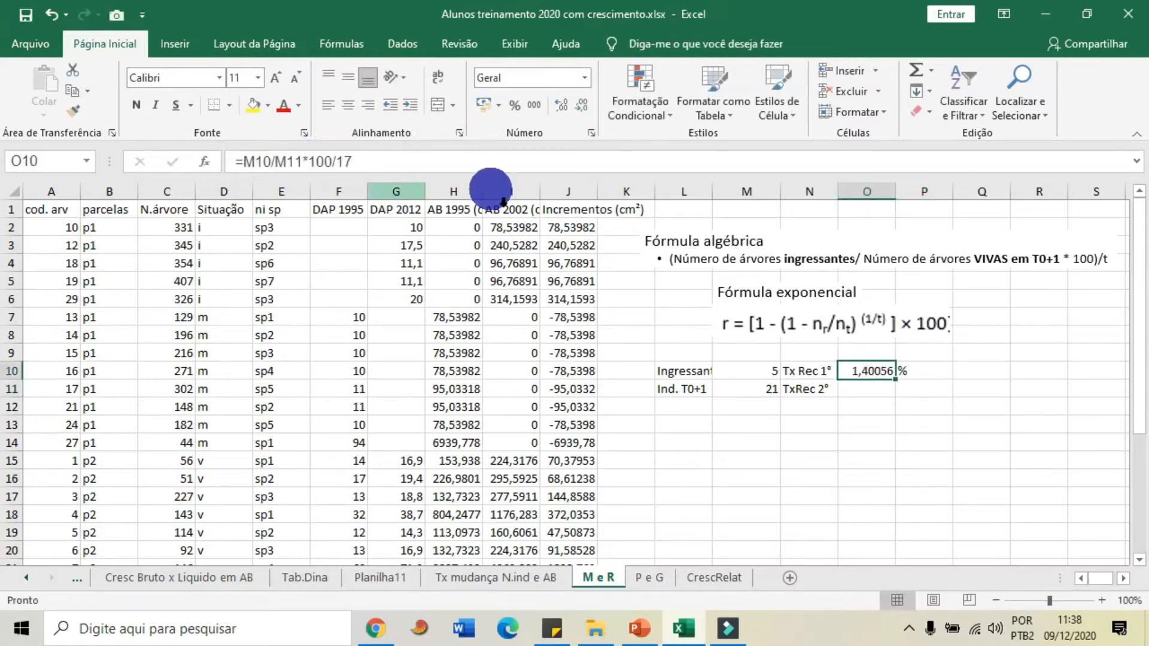
{"action": "left_click", "coordinate": [894, 425]}
- Calculate the exponential recruitment rate in O11 with the formula =(1-(1-M10/M11)^(1/17))*100
{"action": "left_click", "coordinate": [862, 392]}
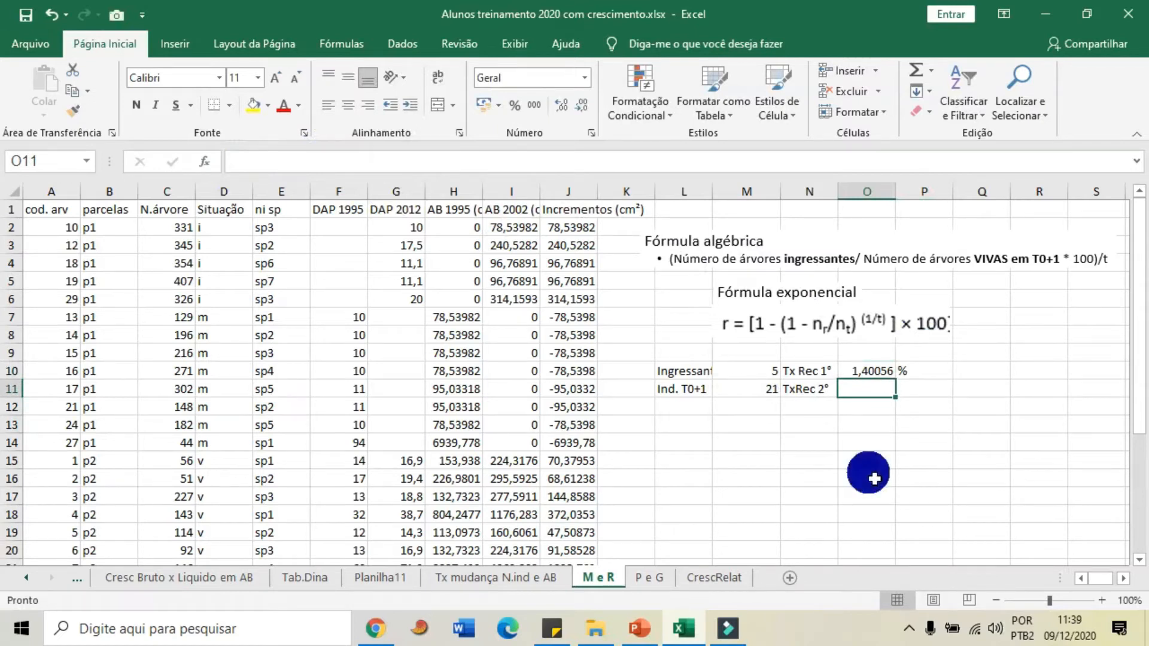
{"action": "type", "text": "(1"}
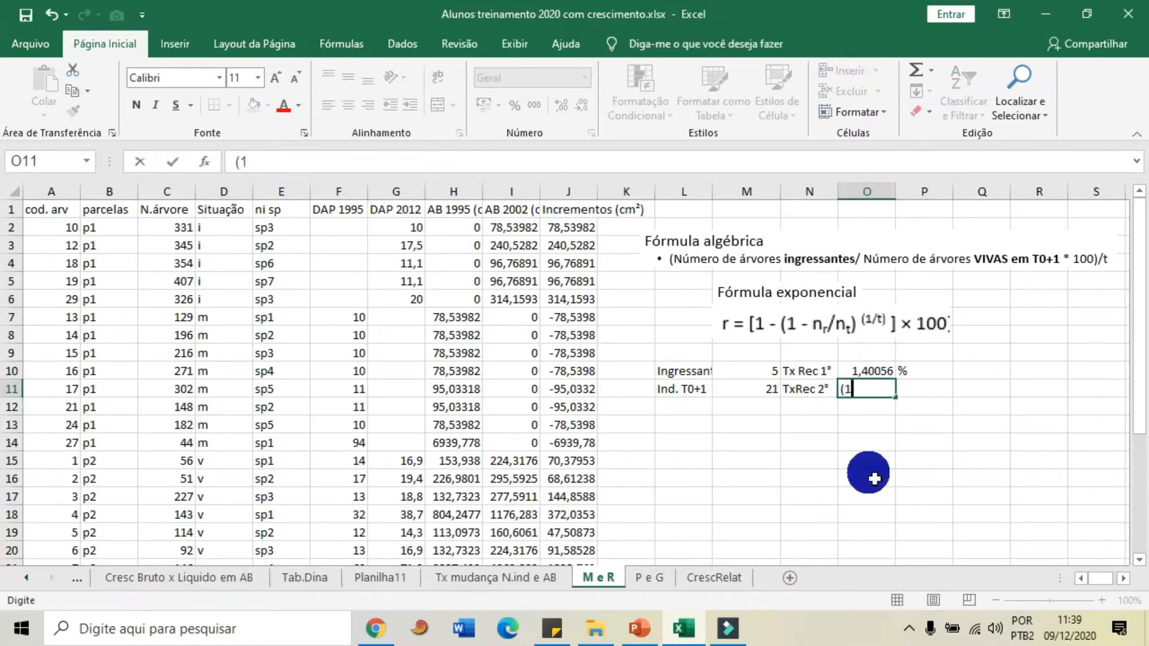
{"action": "type", "text": "-(1-"}
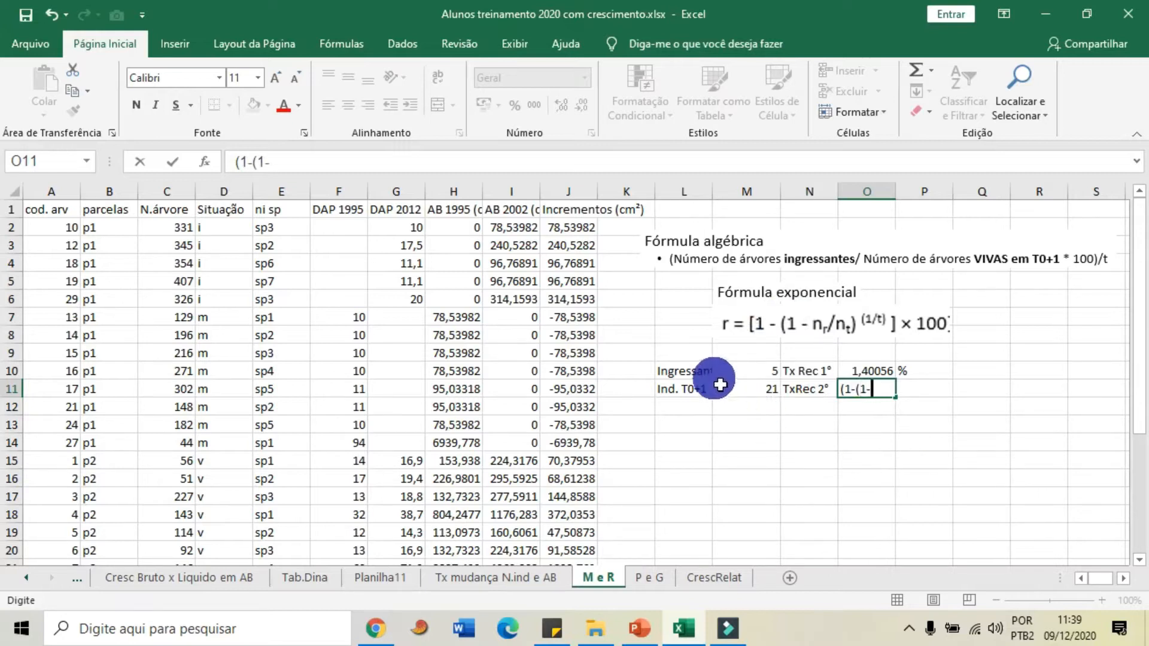
{"action": "left_click", "coordinate": [752, 371]}
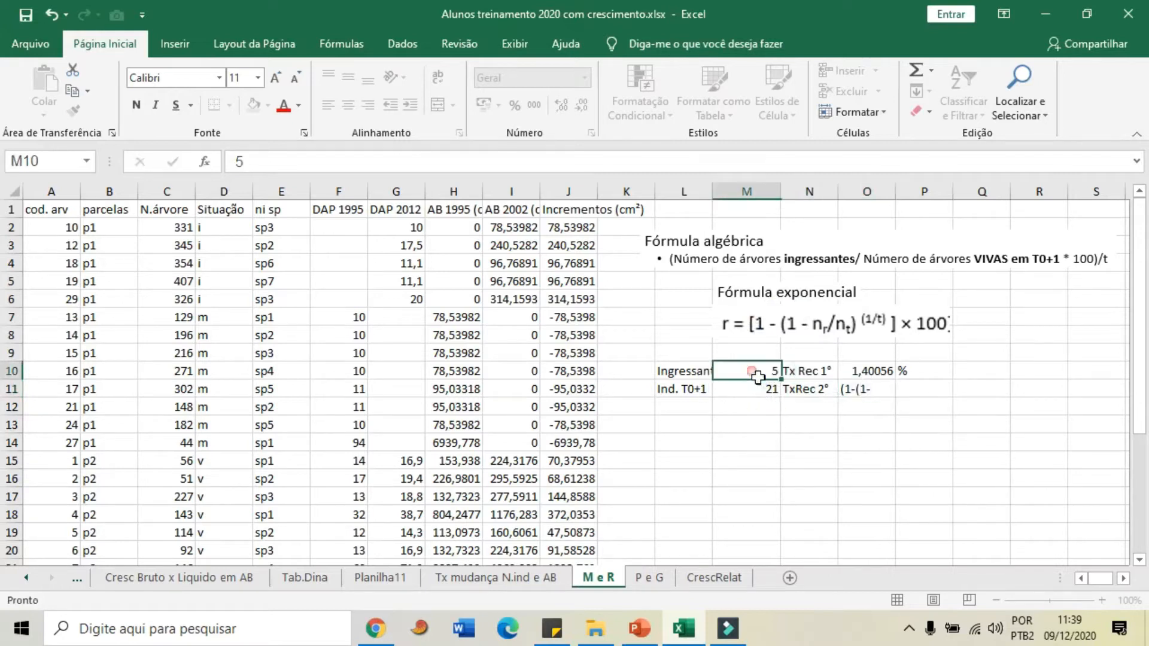
{"action": "left_click", "coordinate": [877, 391]}
{"action": "left_click", "coordinate": [254, 179]}
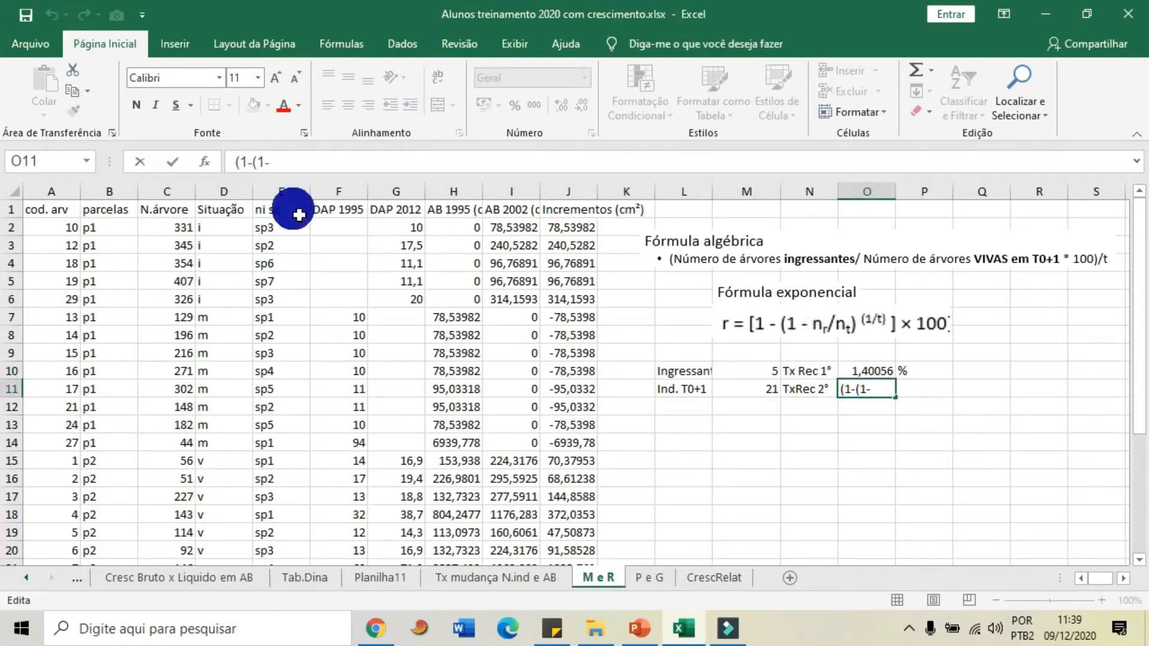
{"action": "type", "text": "="}
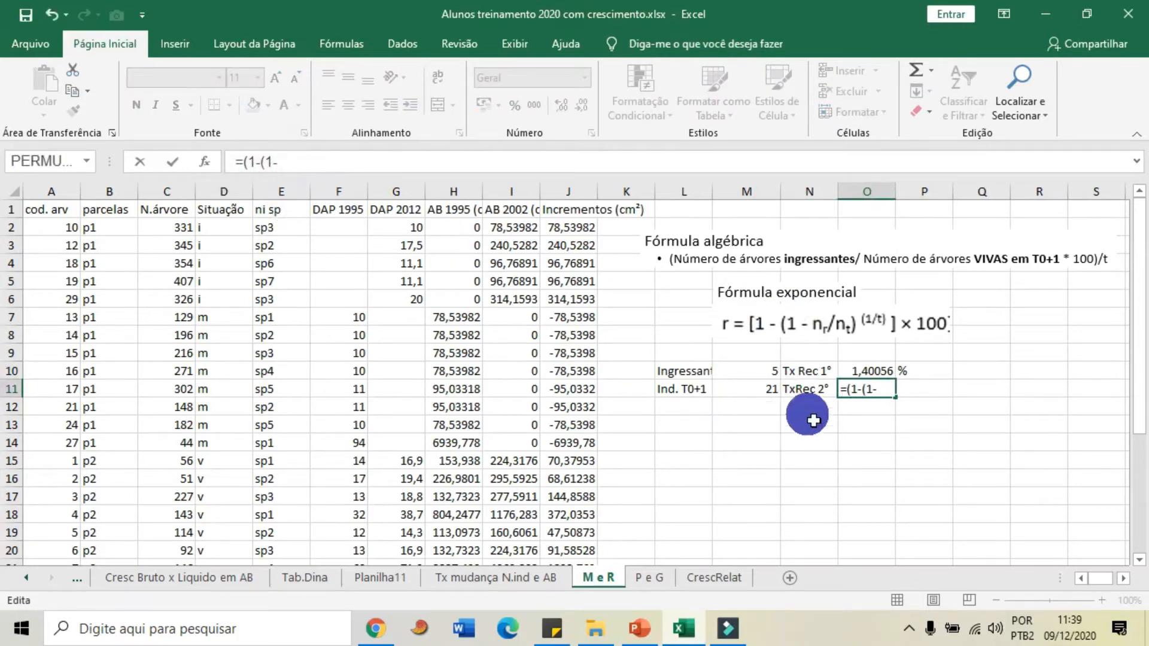
{"action": "left_click", "coordinate": [775, 376]}
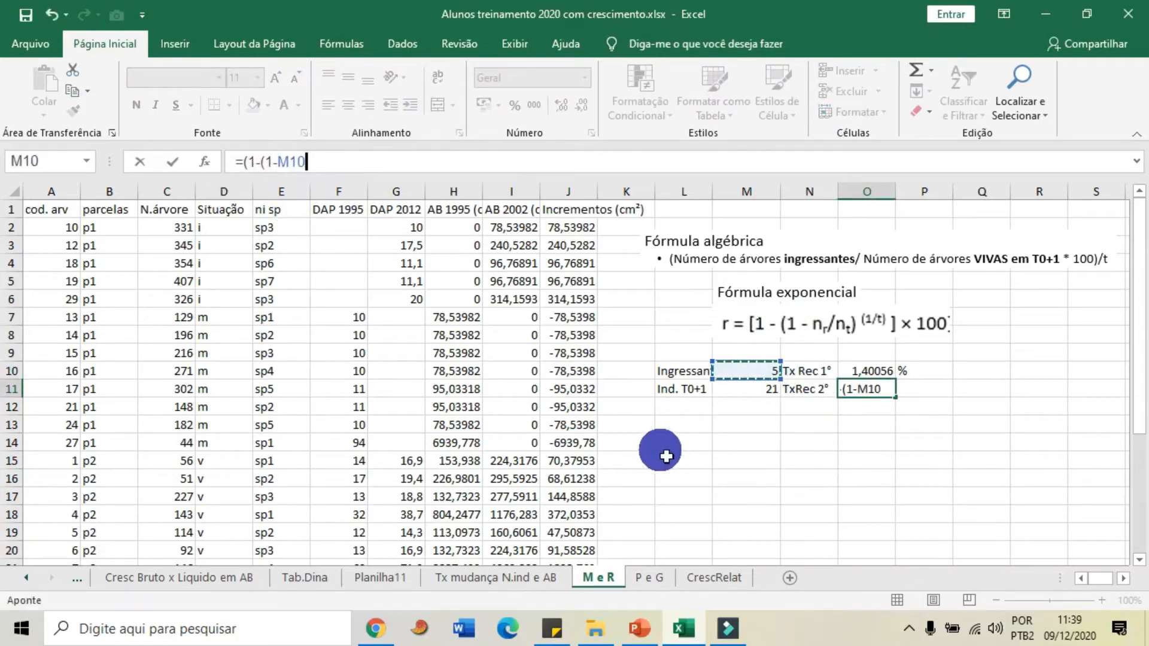
{"action": "type", "text": "/"}
{"action": "left_click", "coordinate": [748, 389]}
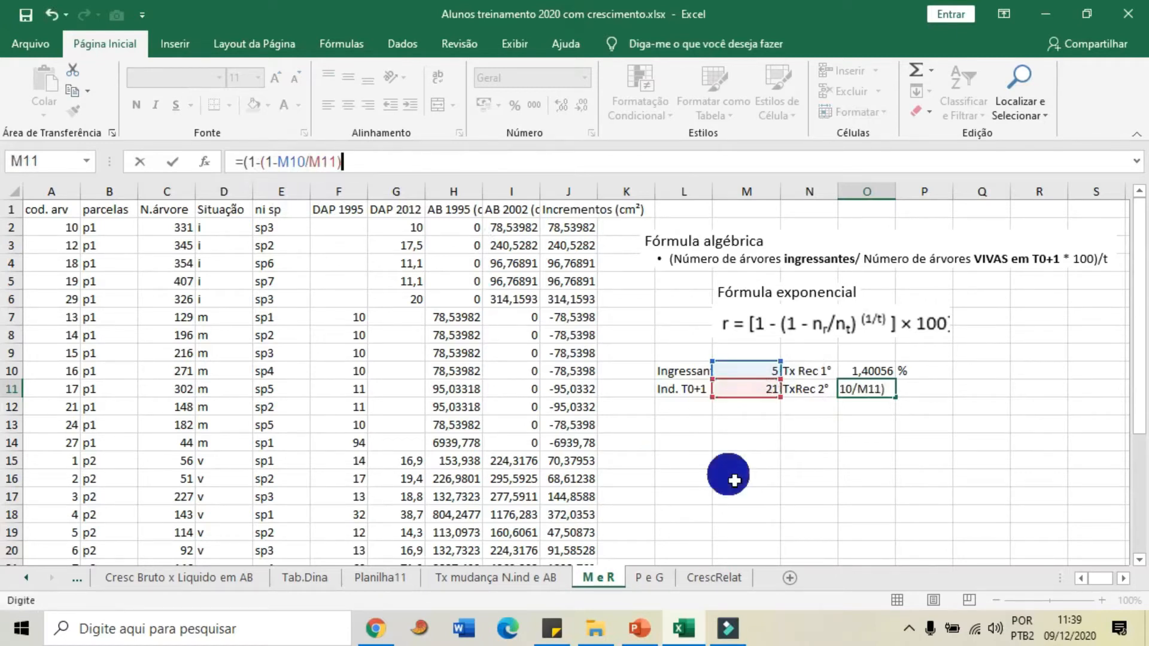
{"action": "type", "text": ")"}
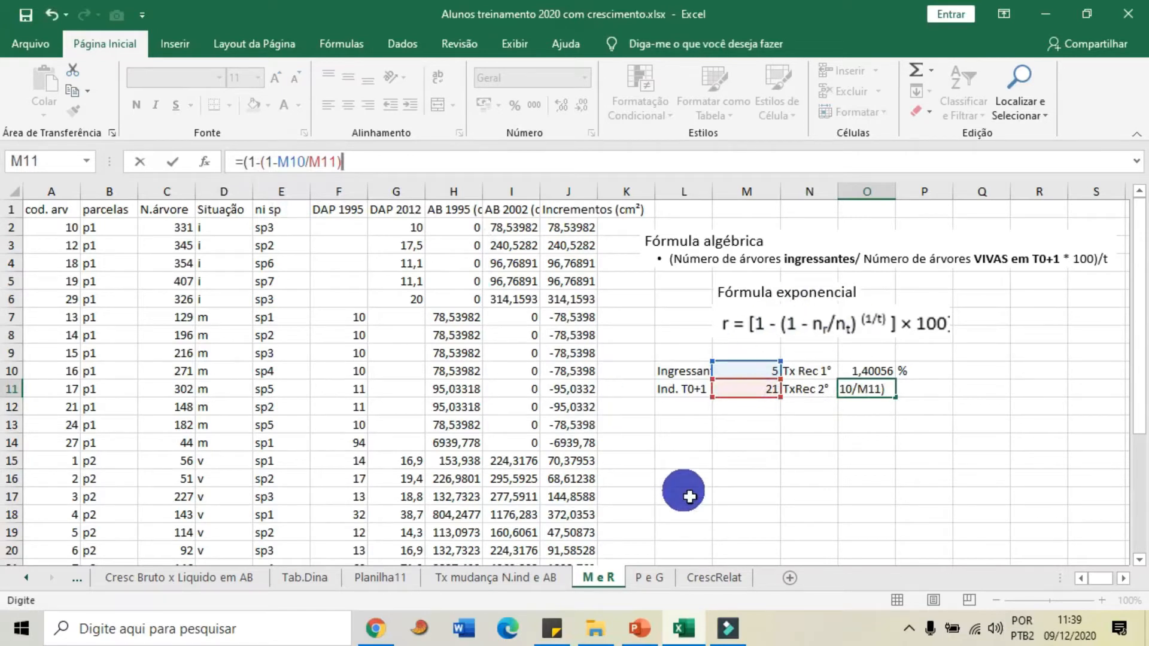
{"action": "type", "text": "^1/17)"}
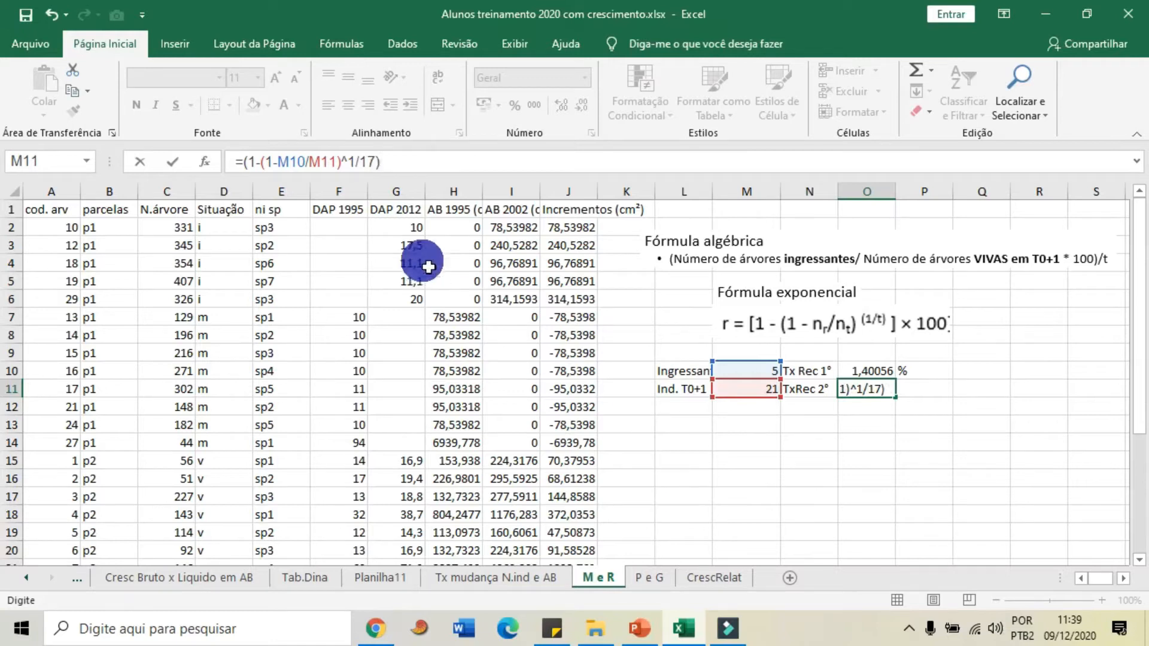
{"action": "left_click", "coordinate": [348, 161]}
{"action": "type", "text": "("}
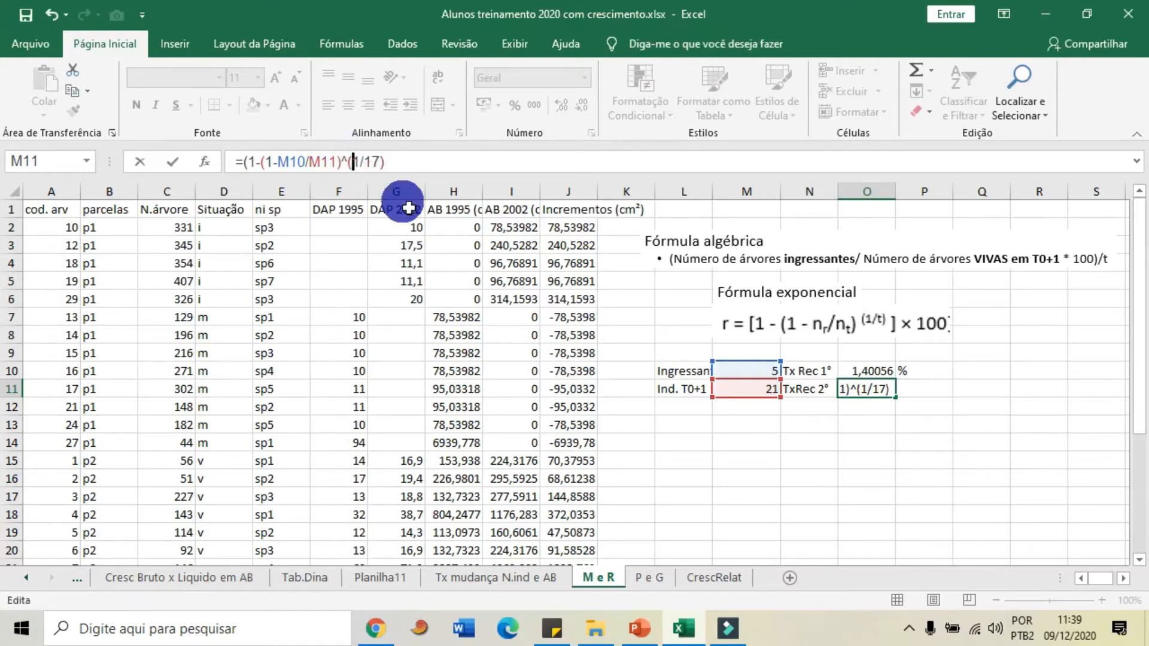
{"action": "left_click", "coordinate": [411, 168]}
{"action": "type", "text": ")*"}
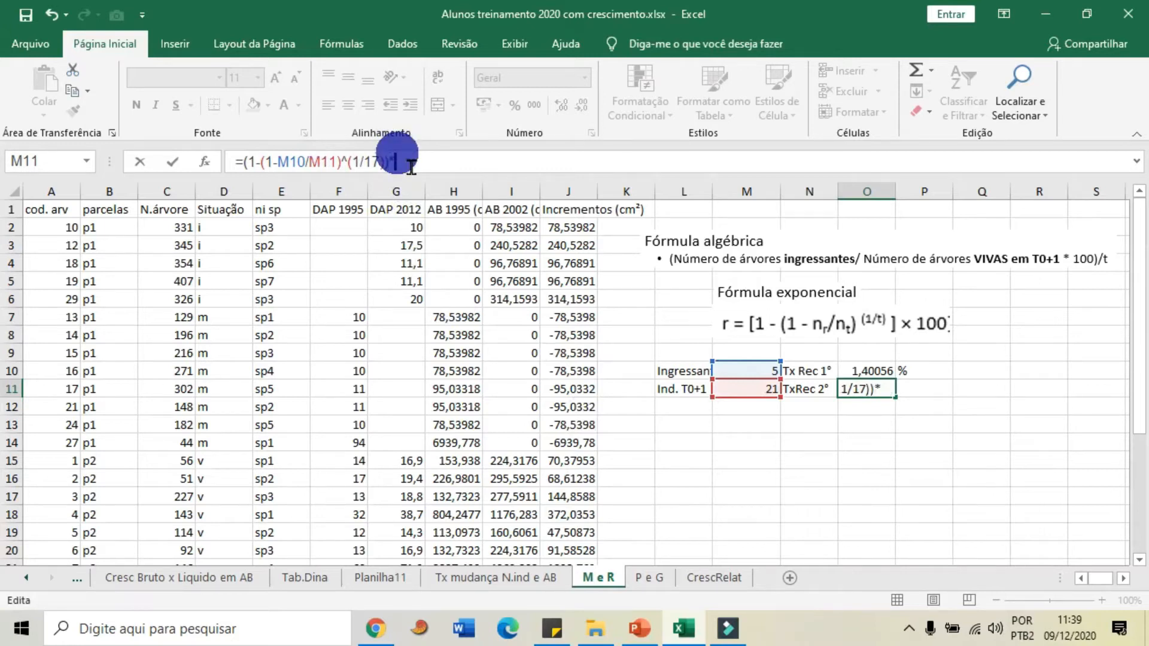
{"action": "key", "text": "Return"}
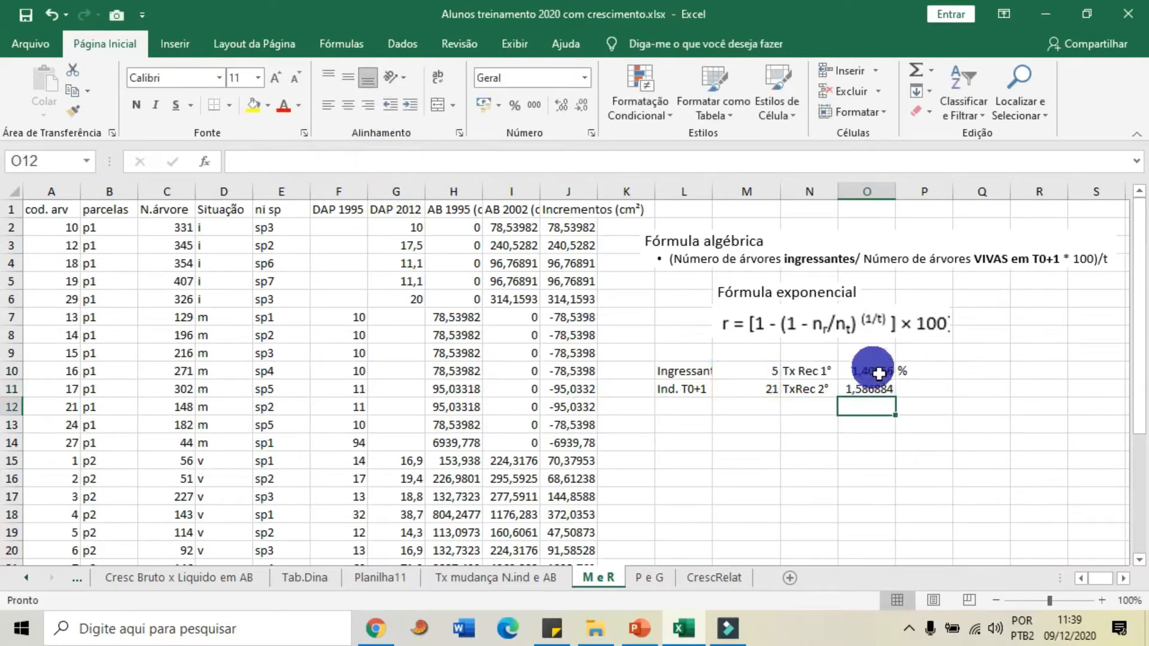
- Copy the "%" unit from P10 to P11 beside the second recruitment rate and review the formula in O11
{"action": "left_click", "coordinate": [937, 376]}
{"action": "key", "text": "ctrl+c"}
{"action": "left_click", "coordinate": [924, 391]}
{"action": "key", "text": "ctrl+v"}
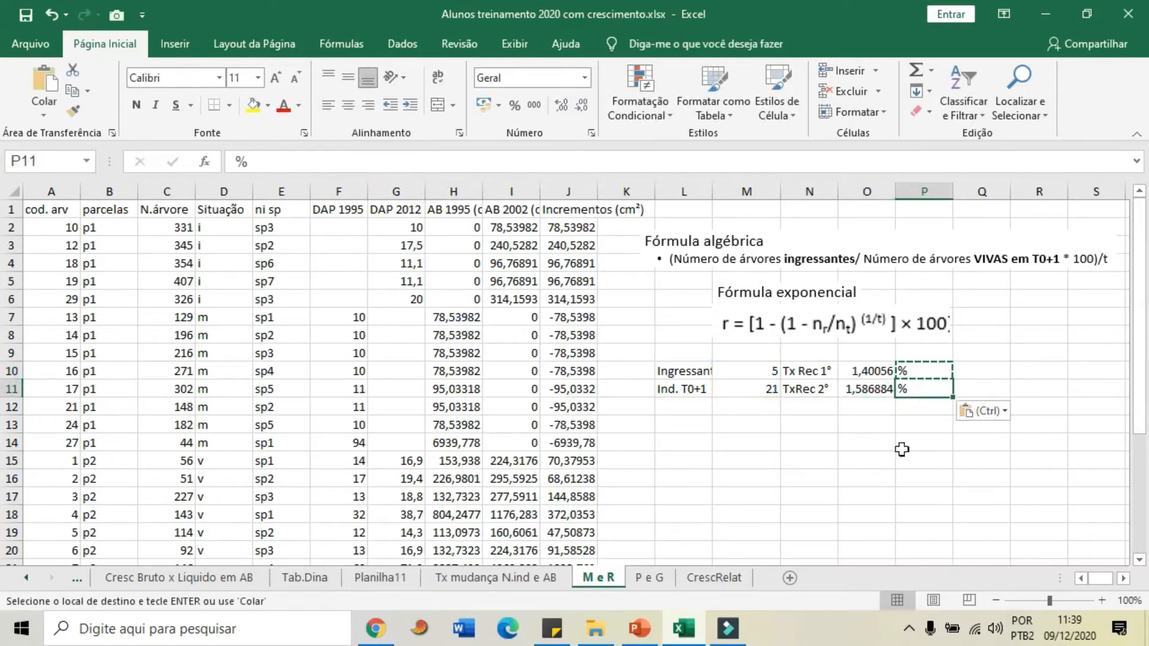
{"action": "left_click", "coordinate": [874, 443]}
{"action": "left_click", "coordinate": [927, 442]}
{"action": "key", "text": "Escape"}
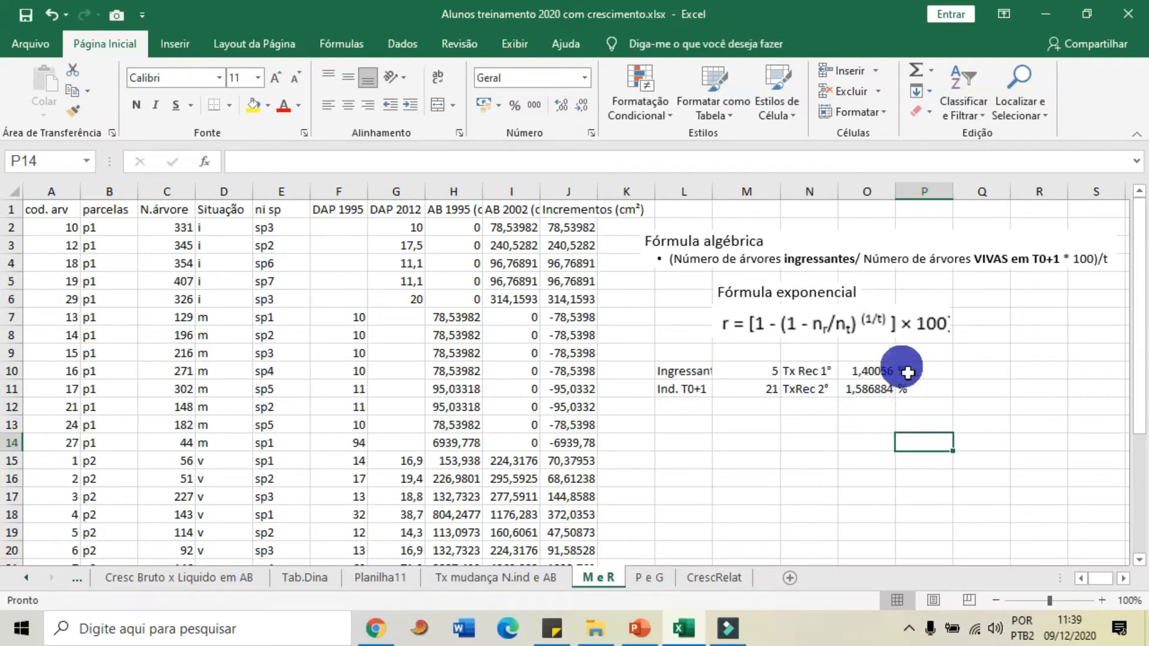
{"action": "left_click", "coordinate": [691, 374]}
{"action": "left_click", "coordinate": [693, 257]}
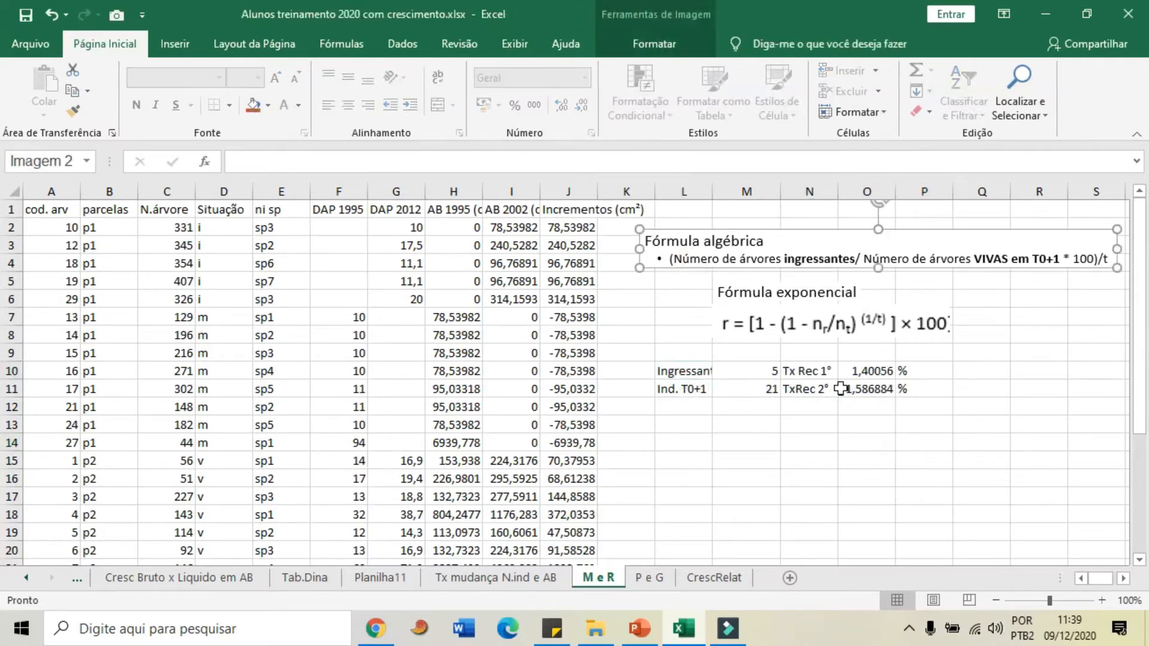
{"action": "left_click", "coordinate": [865, 390]}
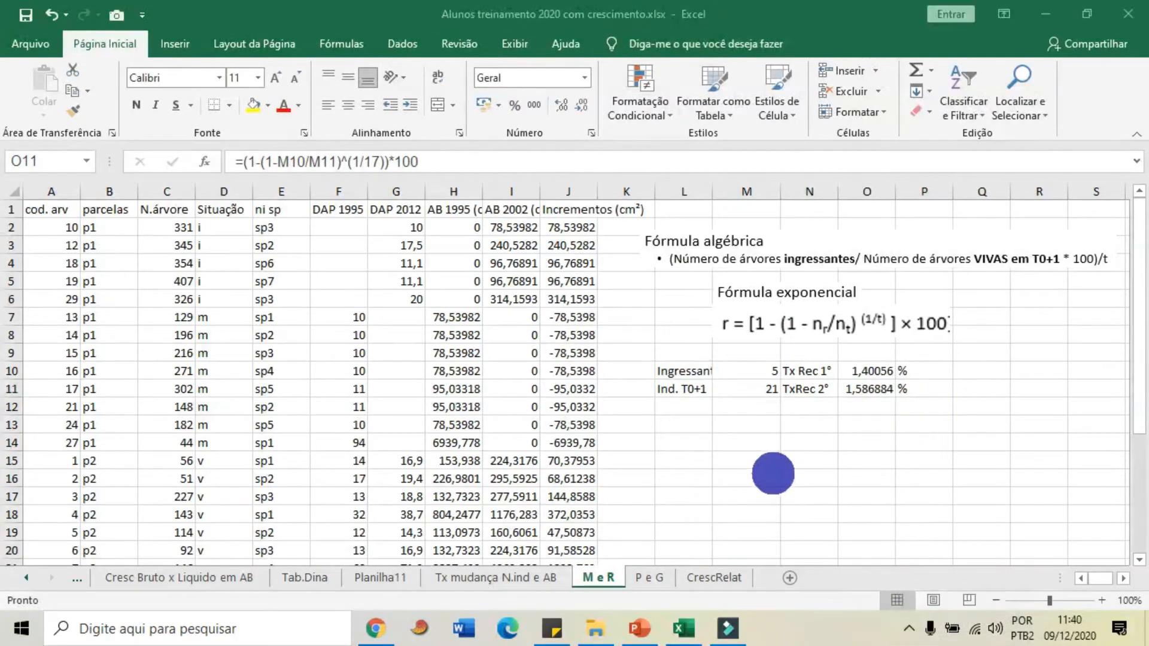
- Move the picture with the mortality formulas up about three rows so it starts at row 20
{"action": "scroll", "coordinate": [755, 448], "scroll_direction": "down", "scroll_amount": 4}
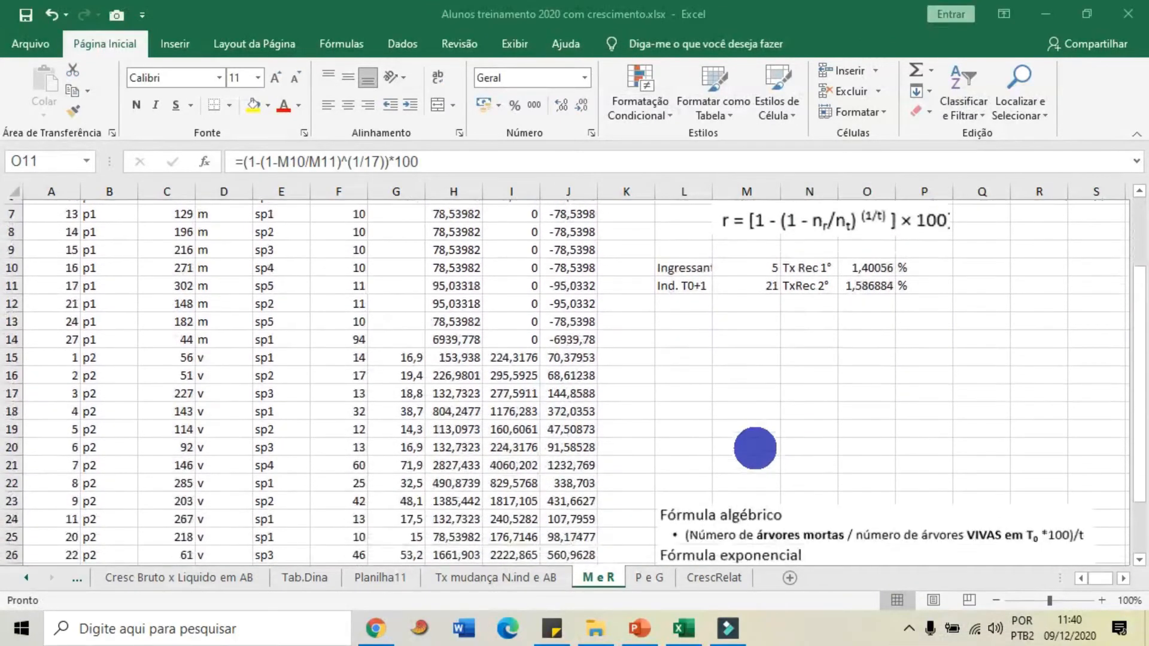
{"action": "left_click", "coordinate": [761, 436]}
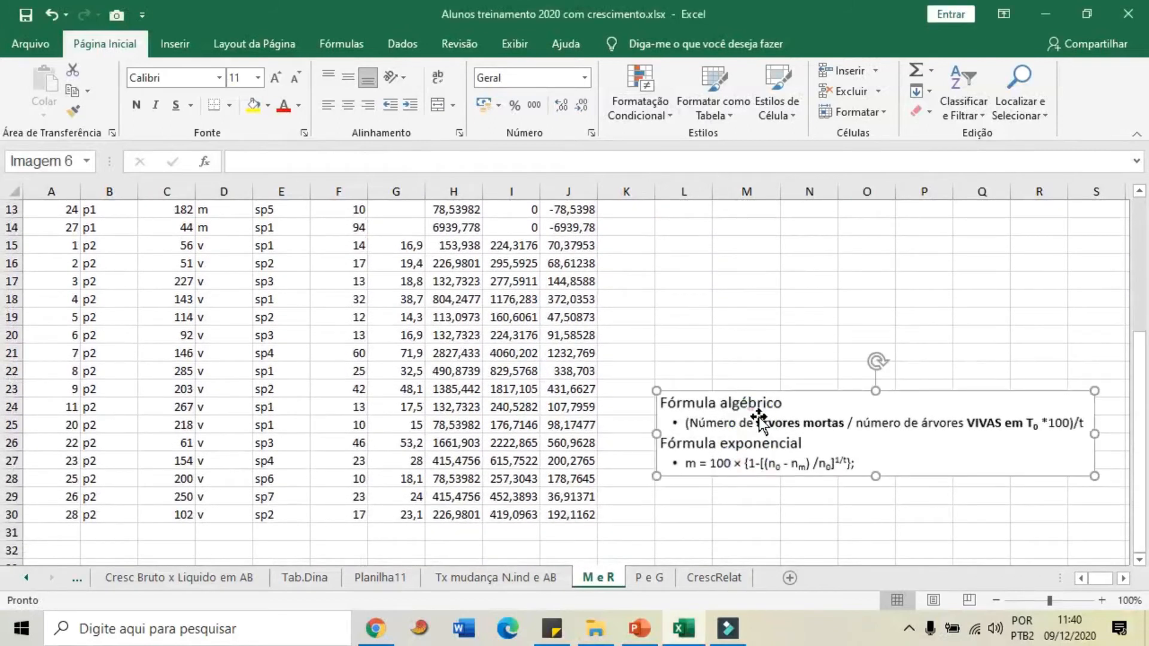
{"action": "left_click_drag", "start_coordinate": [761, 436], "coordinate": [755, 378]}
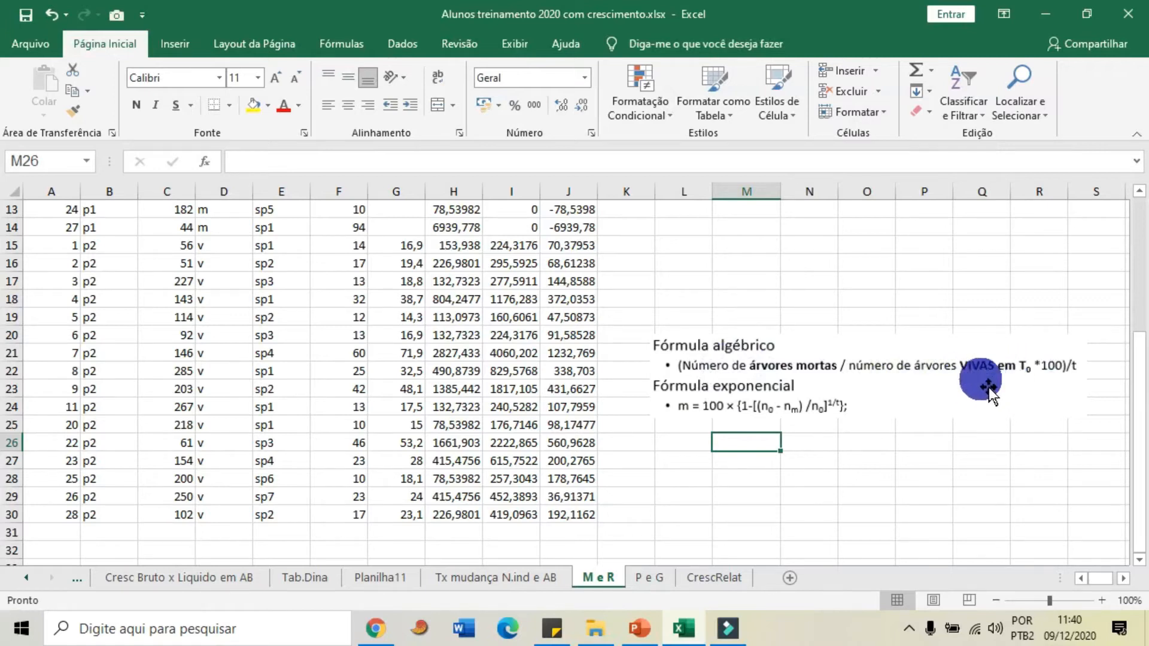
- Label cell L12 "Mortas" and cell L13 "Ind. T0" for the mortality data
{"action": "scroll", "coordinate": [985, 392], "scroll_direction": "up", "scroll_amount": 1}
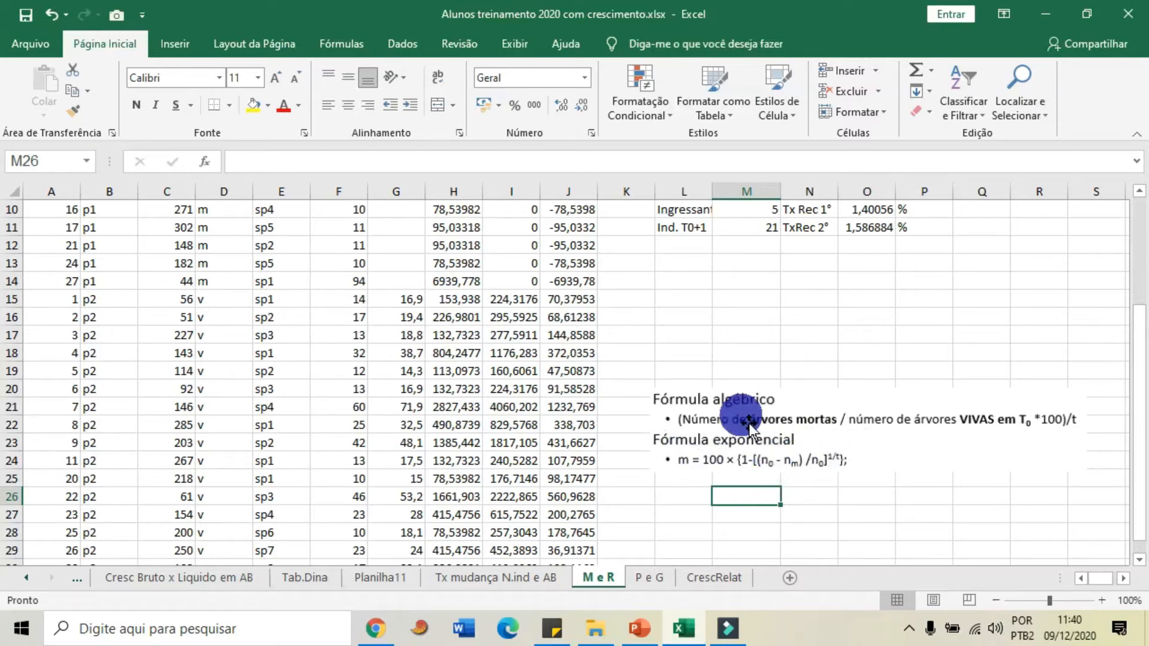
{"action": "scroll", "coordinate": [750, 422], "scroll_direction": "up", "scroll_amount": 2}
{"action": "double_click", "coordinate": [685, 354]}
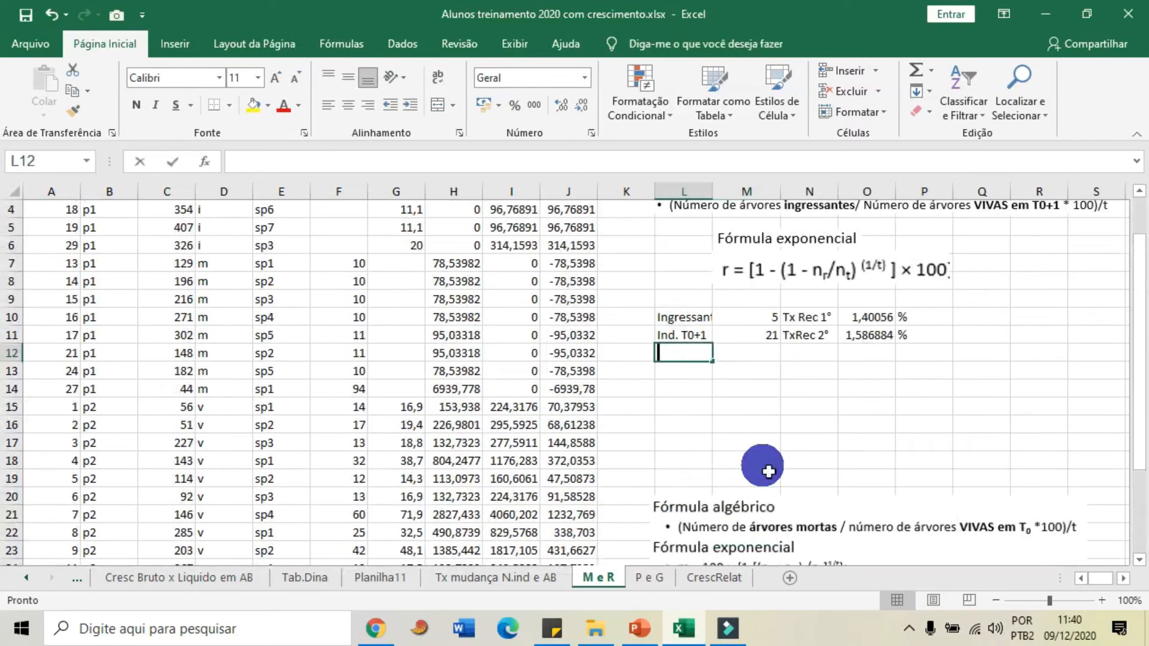
{"action": "type", "text": "Mortas"}
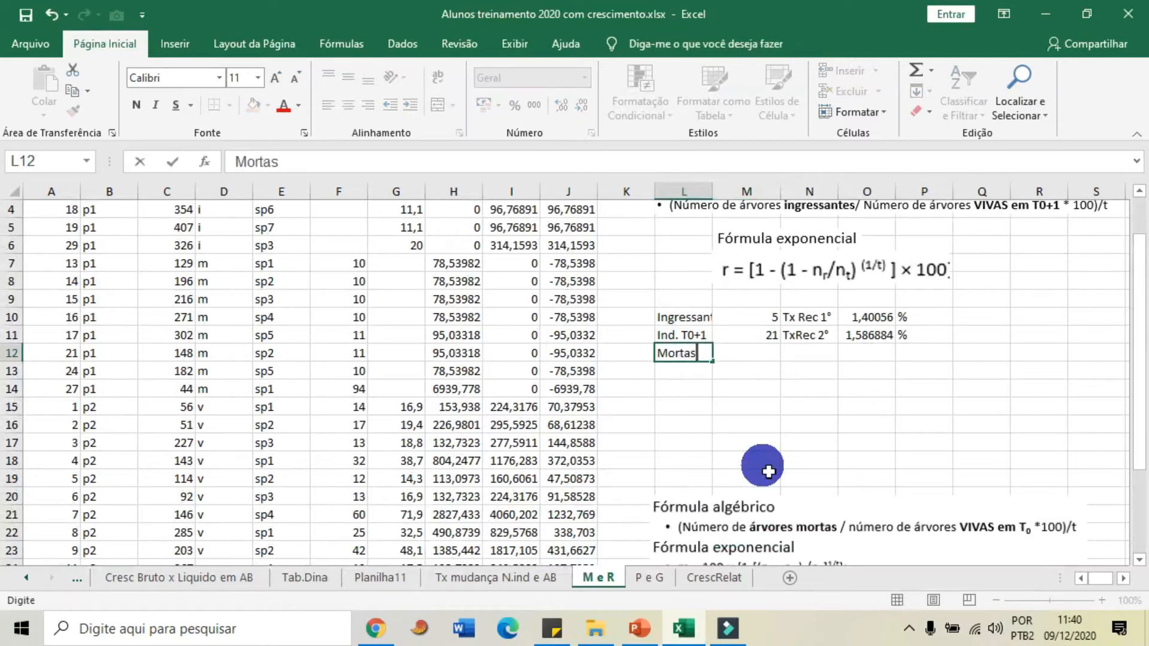
{"action": "key", "text": "Return"}
{"action": "type", "text": "Ind."}
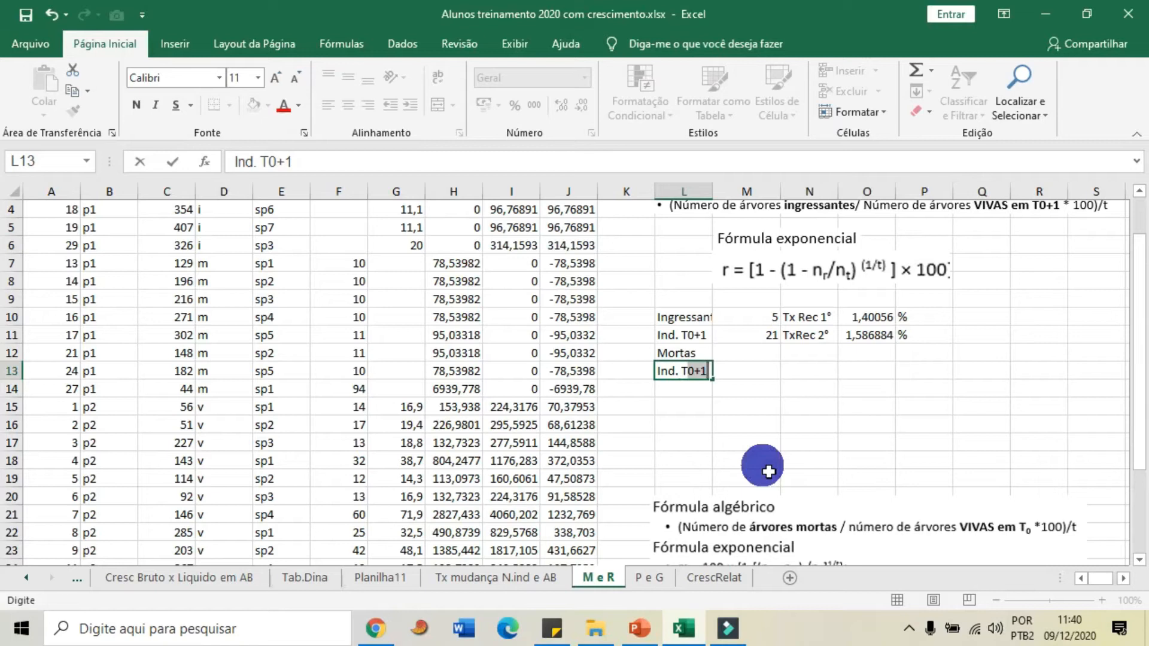
{"action": "type", "text": " T0"}
{"action": "key", "text": "Delete"}
{"action": "key", "text": "Return"}
- Count the trees with situation "m" in D7:D14 and enter 8 in M12 as the number of dead trees
{"action": "scroll", "coordinate": [695, 508], "scroll_direction": "down", "scroll_amount": 2}
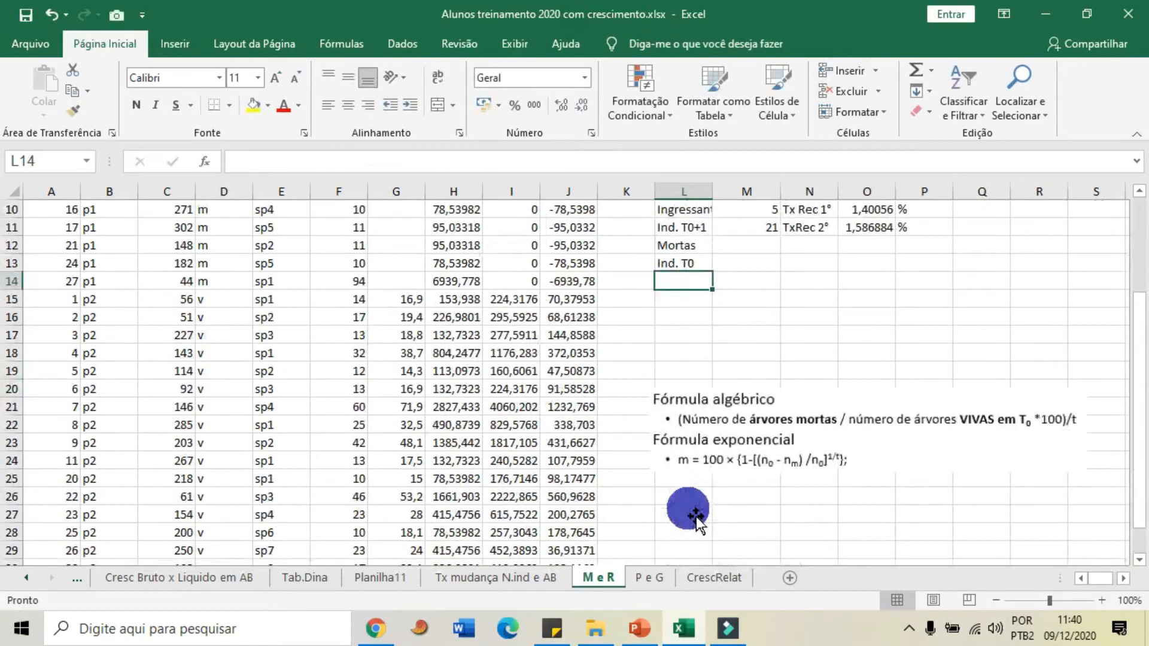
{"action": "scroll", "coordinate": [770, 407], "scroll_direction": "up", "scroll_amount": 1}
{"action": "left_click", "coordinate": [745, 298]}
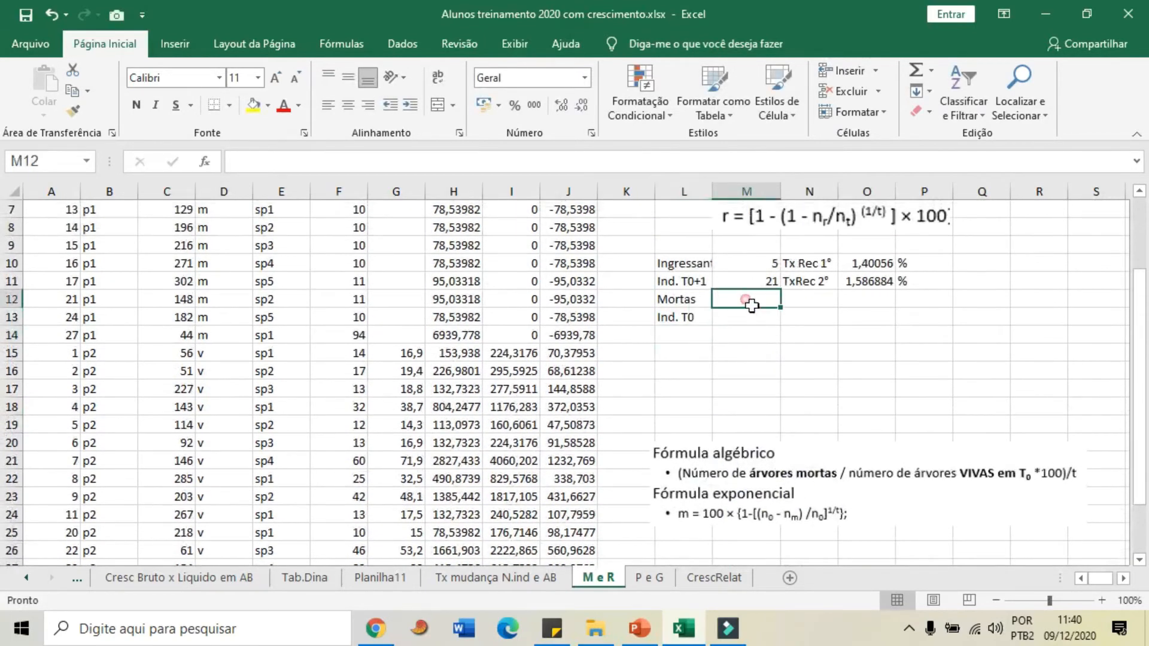
{"action": "scroll", "coordinate": [274, 350], "scroll_direction": "up", "scroll_amount": 2}
{"action": "left_click_drag", "start_coordinate": [227, 317], "coordinate": [221, 446]}
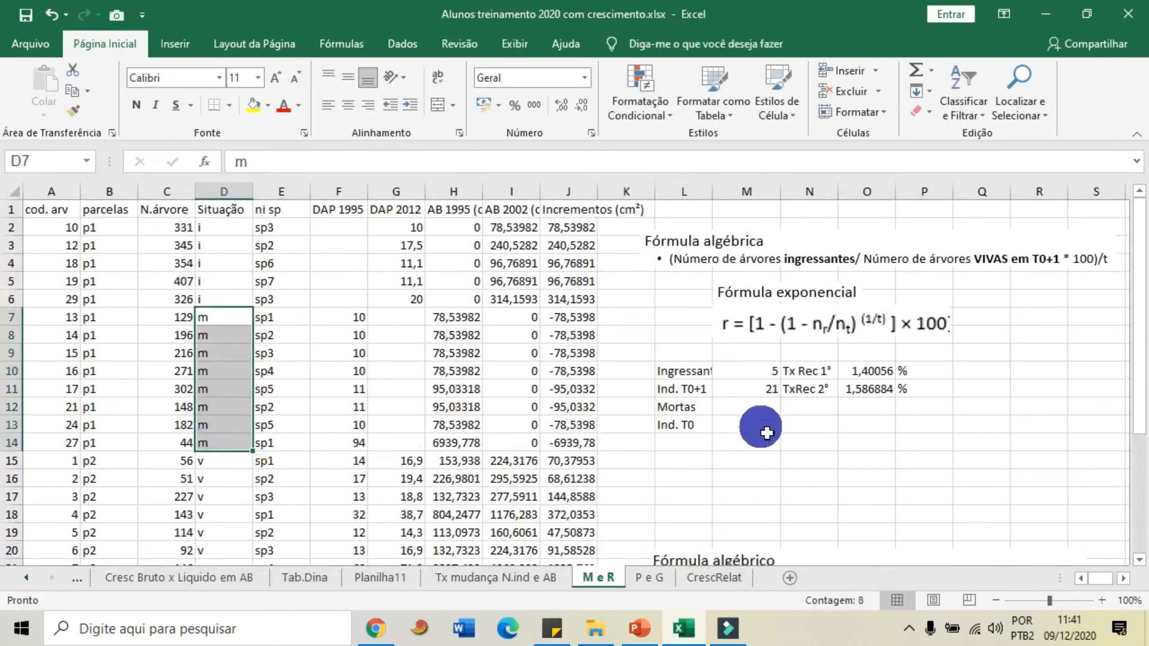
{"action": "scroll", "coordinate": [288, 471], "scroll_direction": "down", "scroll_amount": 1}
{"action": "scroll", "coordinate": [275, 308], "scroll_direction": "up", "scroll_amount": 1}
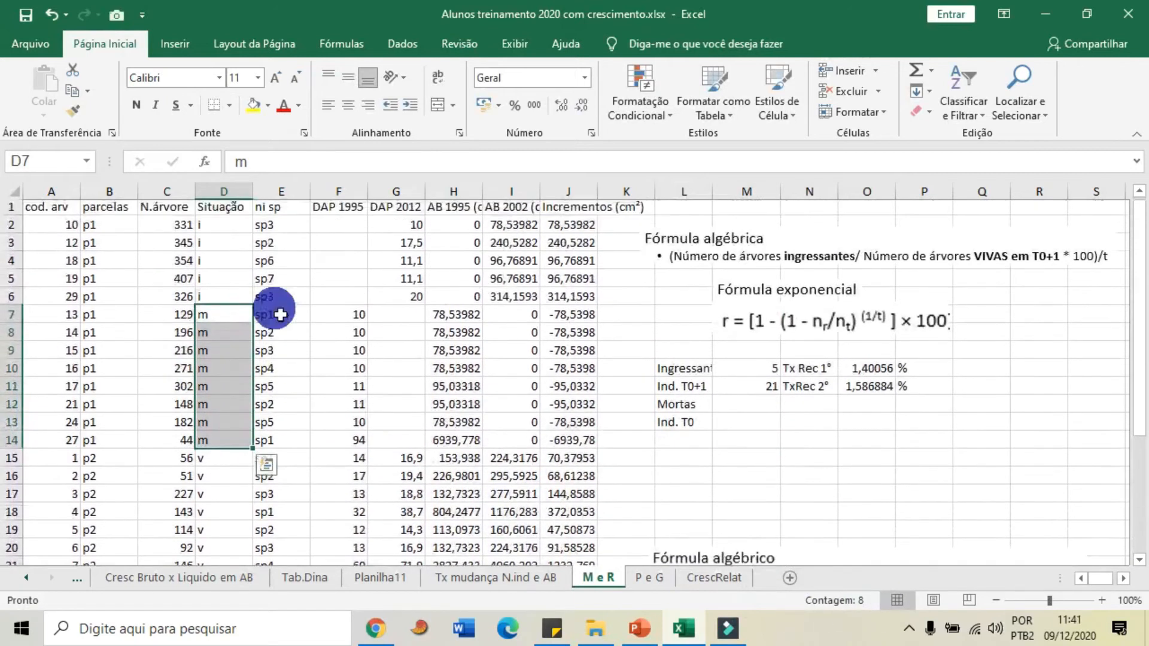
{"action": "scroll", "coordinate": [406, 434], "scroll_direction": "down", "scroll_amount": 2}
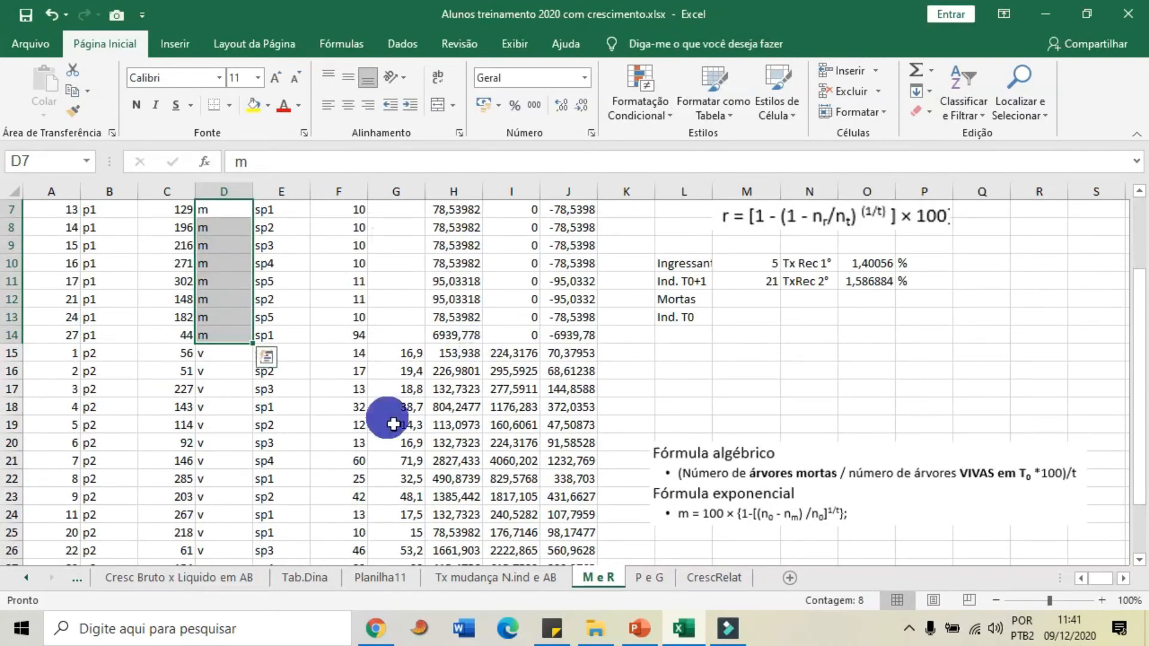
{"action": "left_click", "coordinate": [766, 305]}
{"action": "type", "text": "8"}
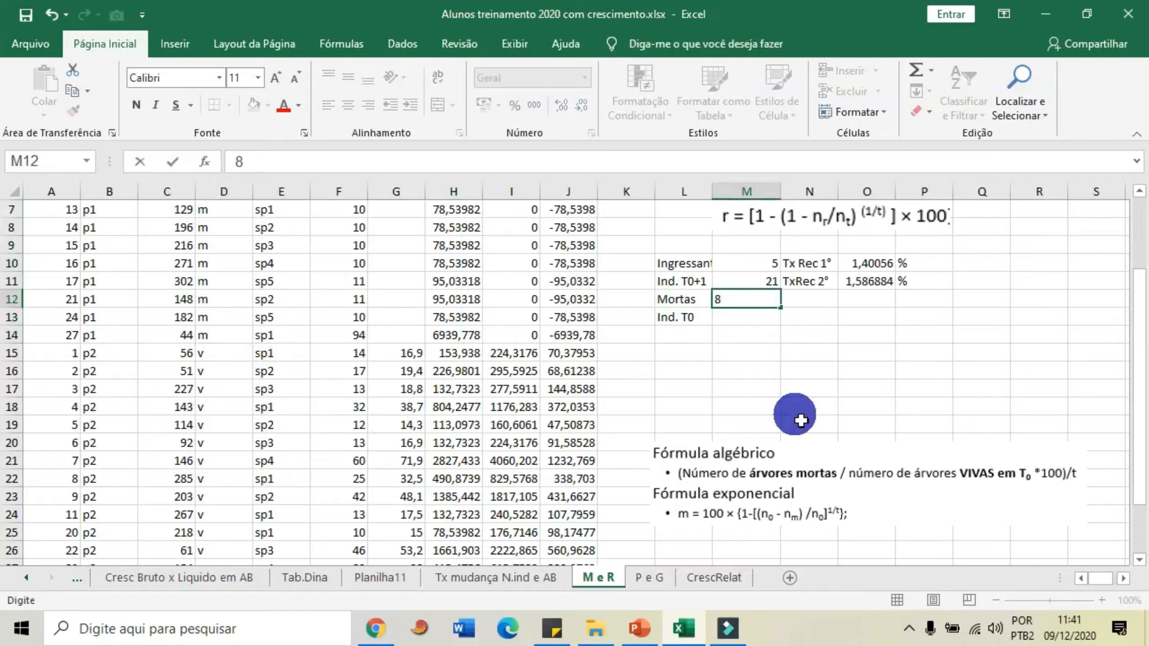
- Count the trees with a DAP 1995 value in F2:F30 and enter 24 in M13 as the individuals at T0
{"action": "left_click", "coordinate": [746, 315]}
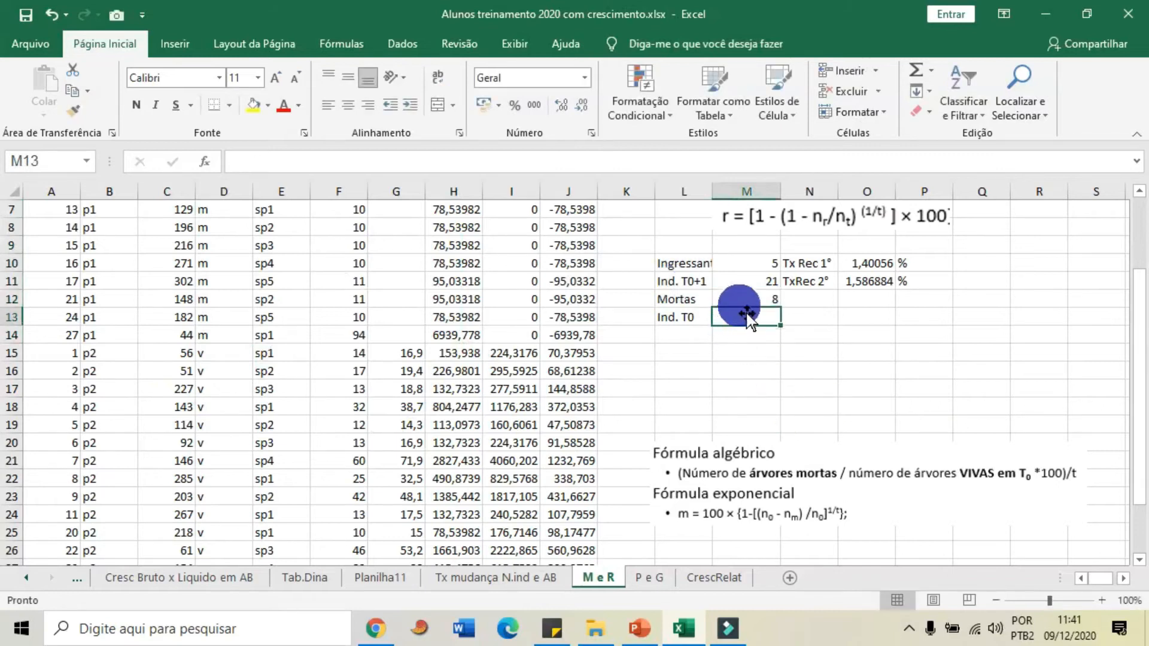
{"action": "scroll", "coordinate": [392, 312], "scroll_direction": "up", "scroll_amount": 2}
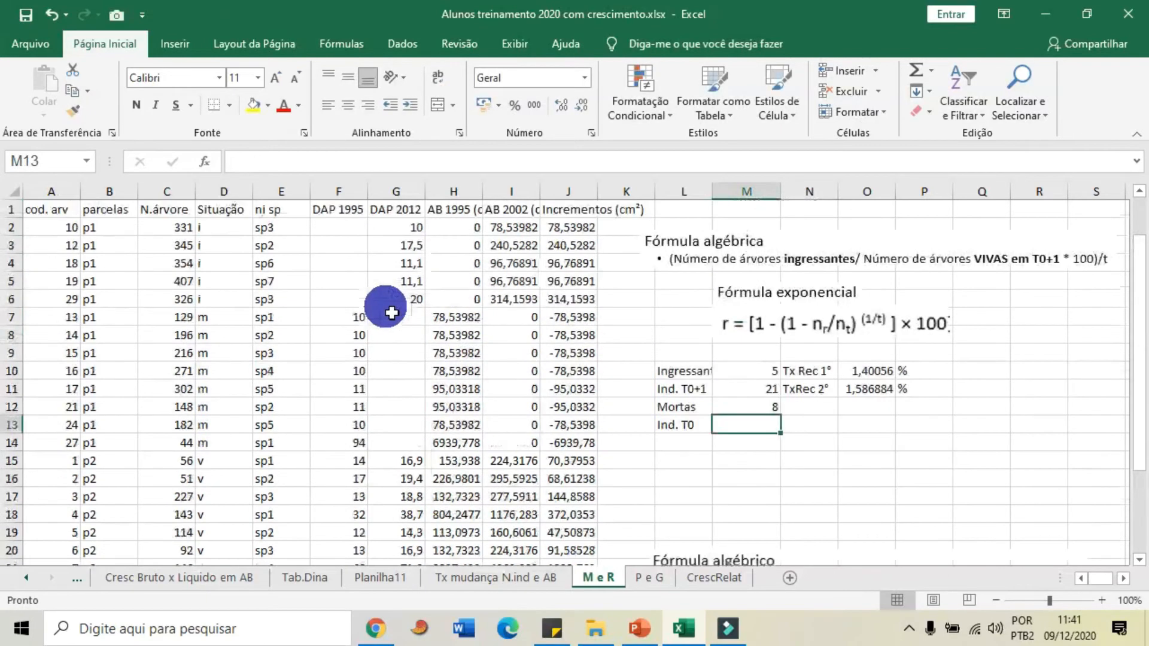
{"action": "left_click", "coordinate": [342, 231]}
{"action": "key", "text": "ctrl+shift+Down"}
{"action": "key", "text": "ctrl+shift+Down"}
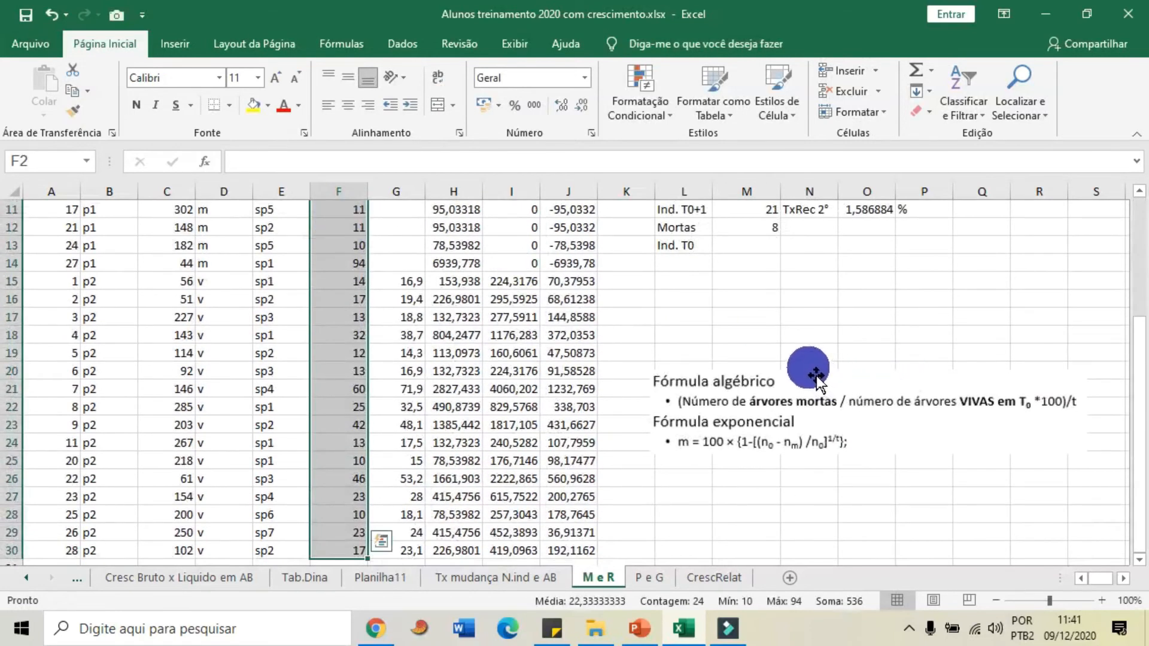
{"action": "scroll", "coordinate": [809, 372], "scroll_direction": "up", "scroll_amount": 2}
{"action": "double_click", "coordinate": [750, 353]}
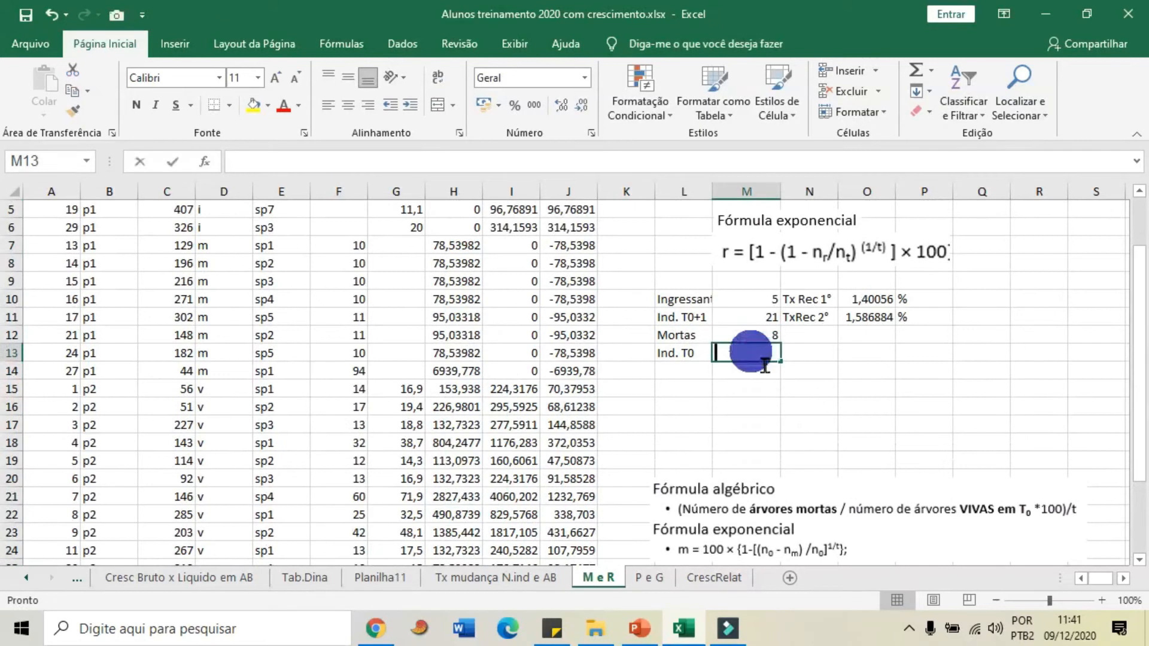
{"action": "type", "text": "24"}
{"action": "left_click", "coordinate": [789, 378]}
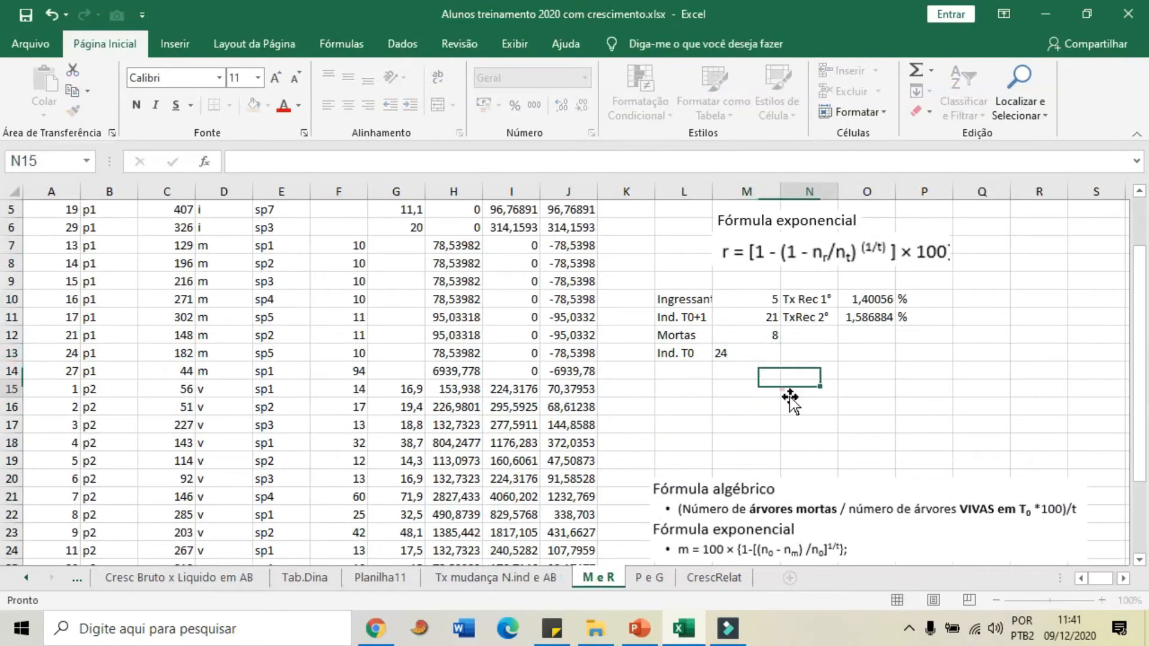
- Label cell N12 "Tx Mort 1°" and cell N13 "Tx Mort2°" for the two mortality rates
{"action": "left_click_drag", "start_coordinate": [810, 299], "coordinate": [817, 318]}
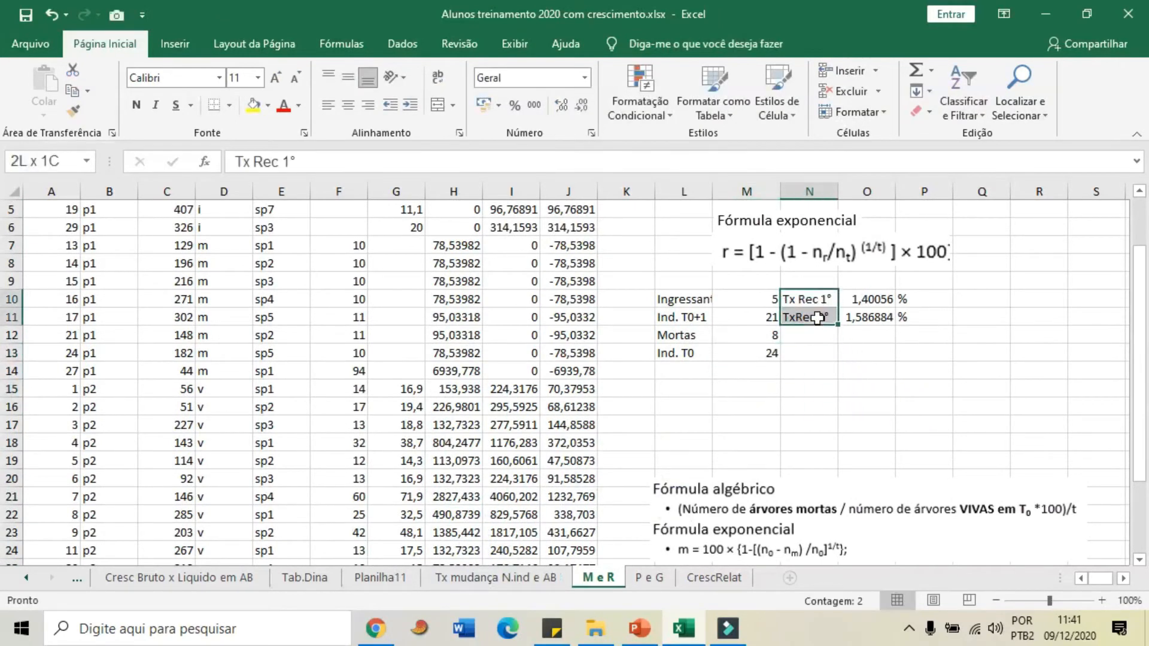
{"action": "key", "text": "ctrl+c"}
{"action": "left_click", "coordinate": [814, 339]}
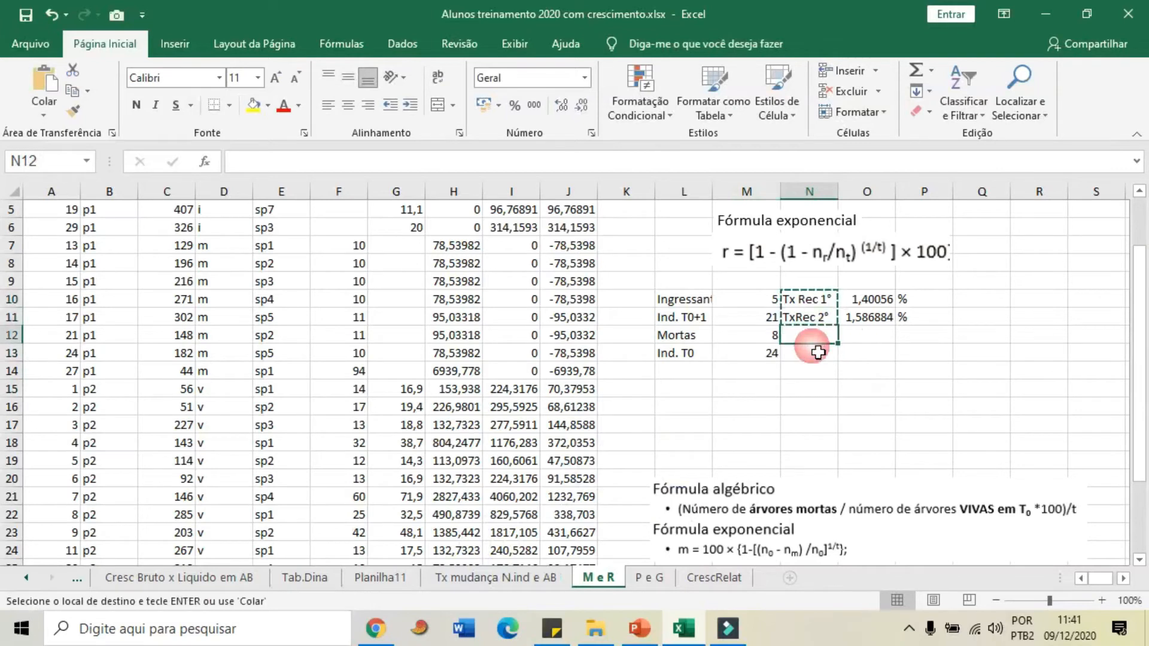
{"action": "type", "text": "Tx Mort 1°"}
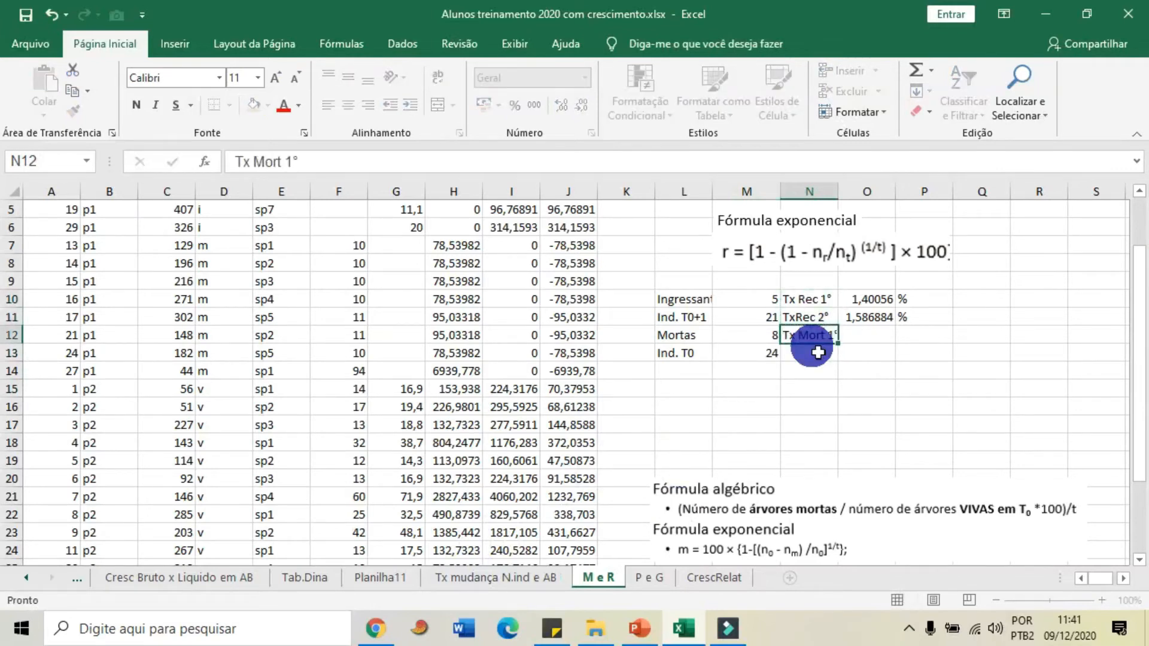
{"action": "left_click", "coordinate": [818, 353]}
{"action": "type", "text": "T"}
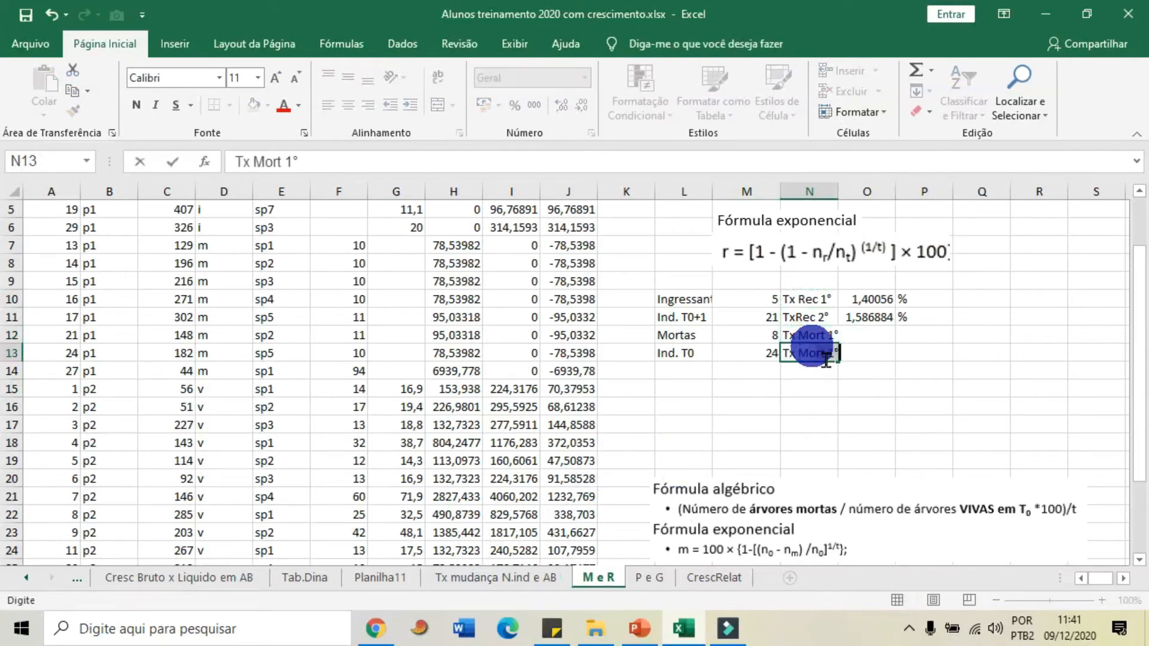
{"action": "type", "text": "x Mort2°"}
{"action": "key", "text": "Return"}
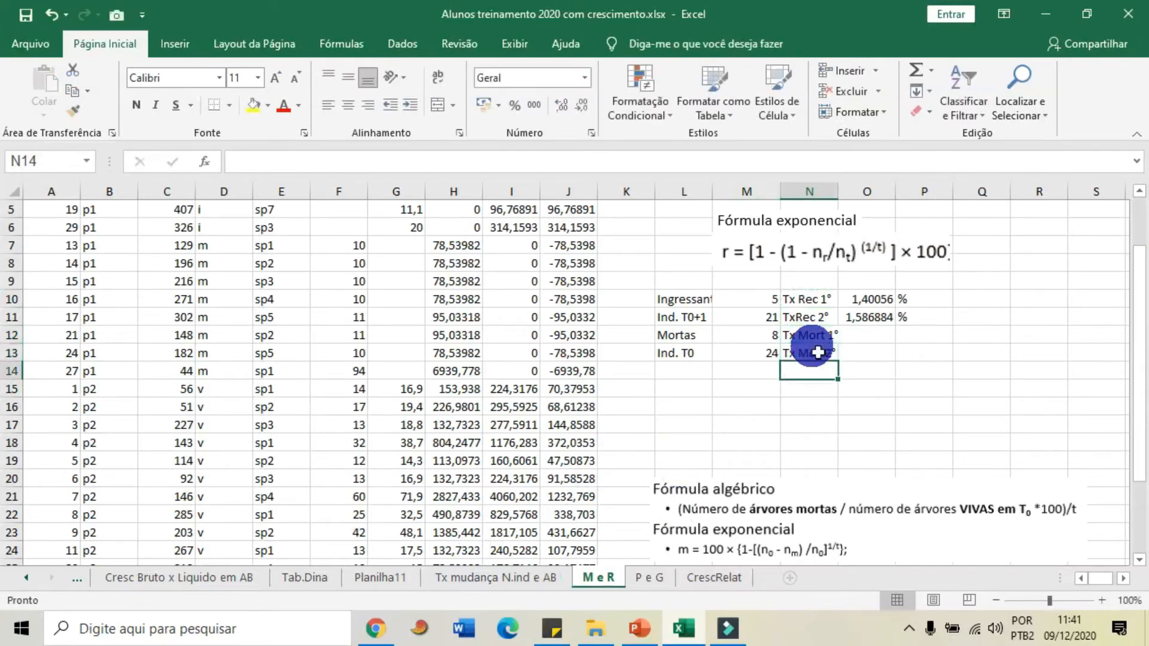
- Calculate the algebraic mortality rate in O12 with =M12/M13*100/17 and copy the % sign into P12
{"action": "left_click", "coordinate": [856, 337]}
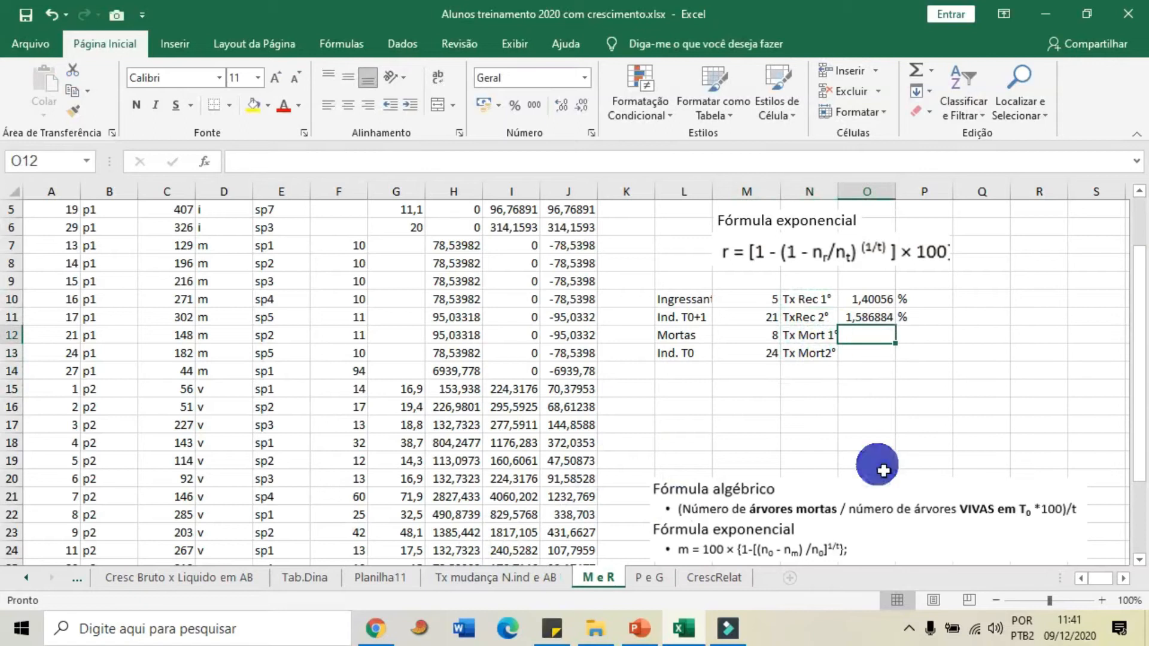
{"action": "type", "text": "="}
{"action": "left_click", "coordinate": [767, 337]}
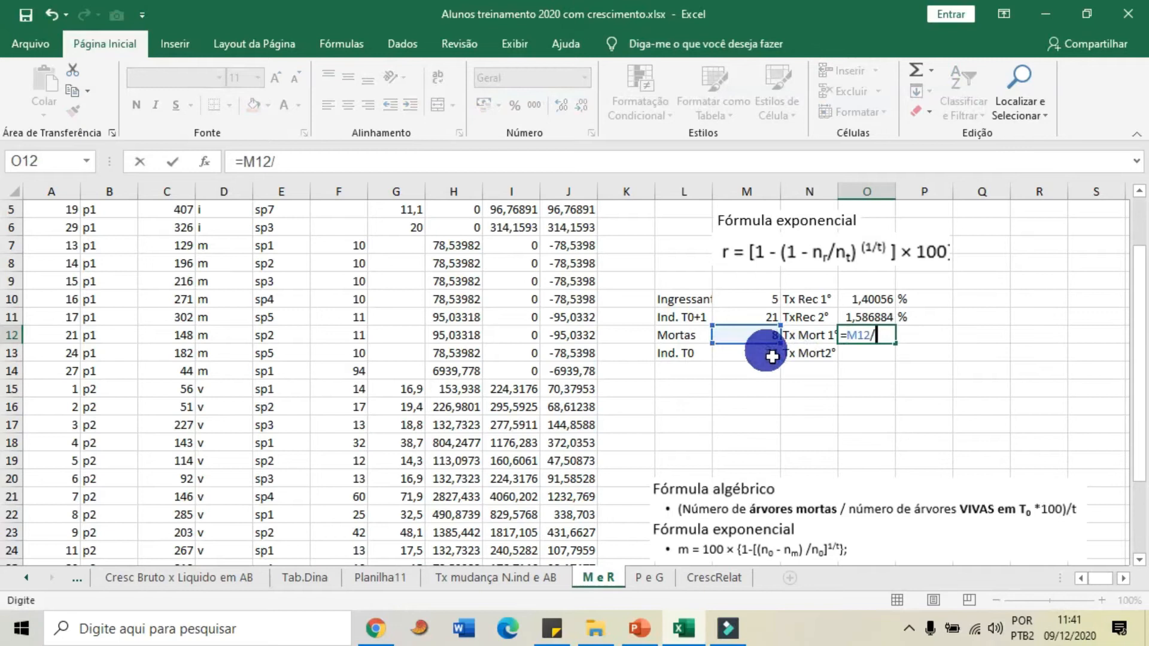
{"action": "left_click", "coordinate": [771, 355]}
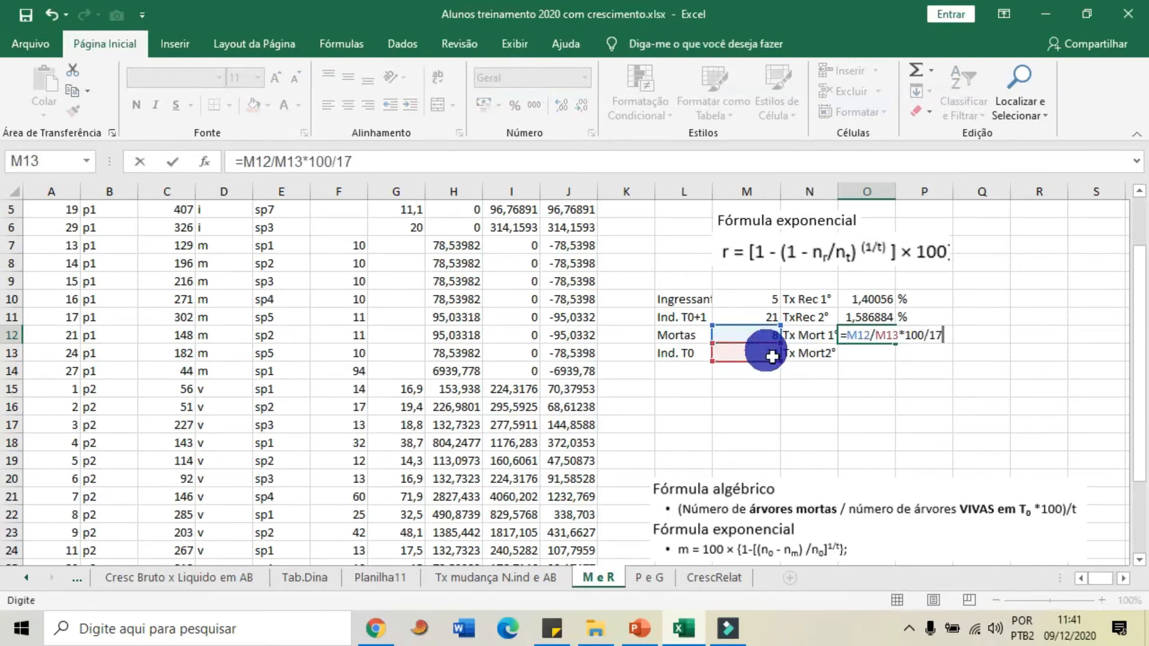
{"action": "key", "text": "Return"}
{"action": "left_click", "coordinate": [925, 322]}
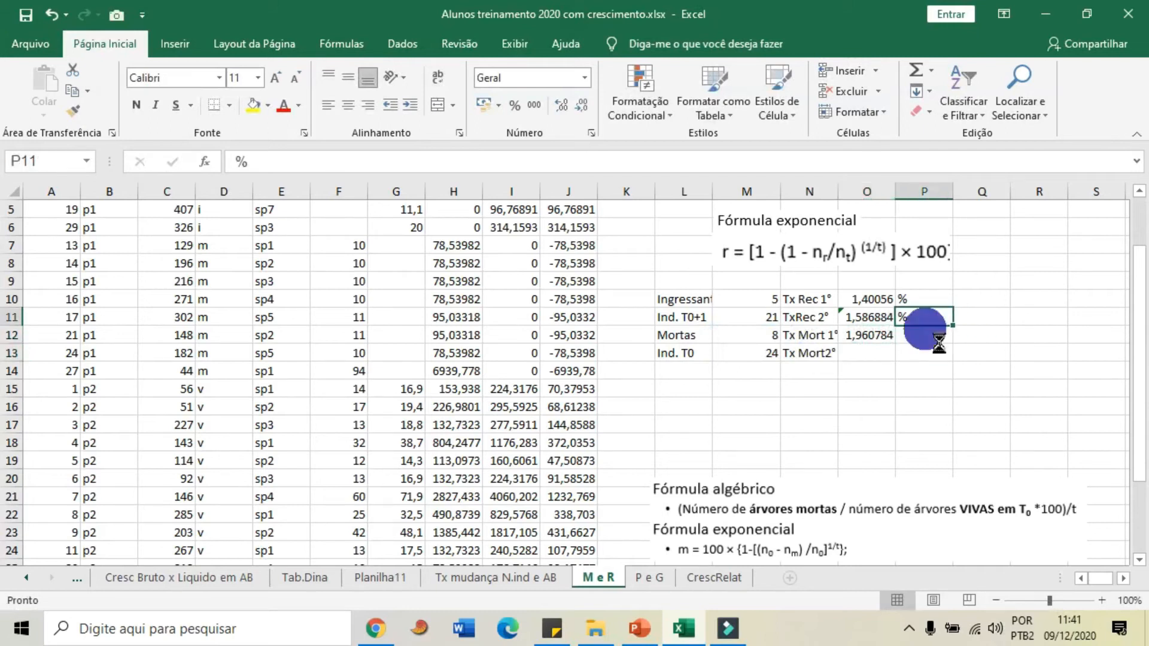
{"action": "key", "text": "ctrl+c"}
{"action": "left_click", "coordinate": [935, 338]}
{"action": "key", "text": "ctrl+v"}
- Write the exponential mortality formula in O13 as =100*1-((M13-M12)/M13)^1/17), based on the formula picture
{"action": "left_click", "coordinate": [869, 353]}
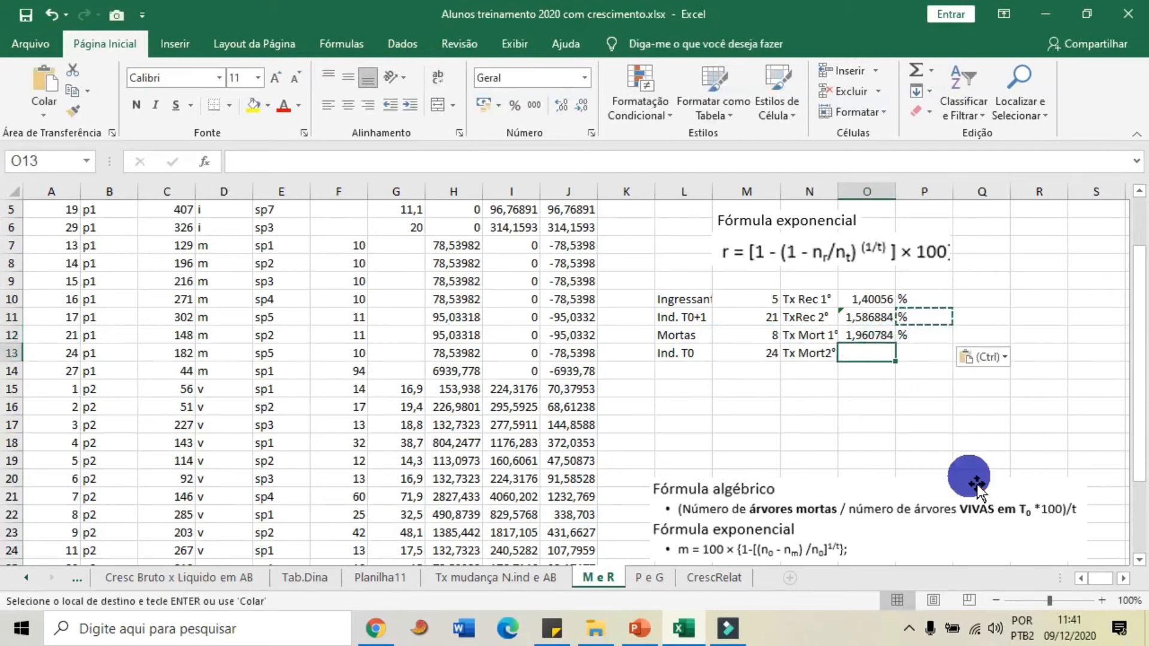
{"action": "type", "text": "="}
{"action": "scroll", "coordinate": [795, 420], "scroll_direction": "down", "scroll_amount": 1}
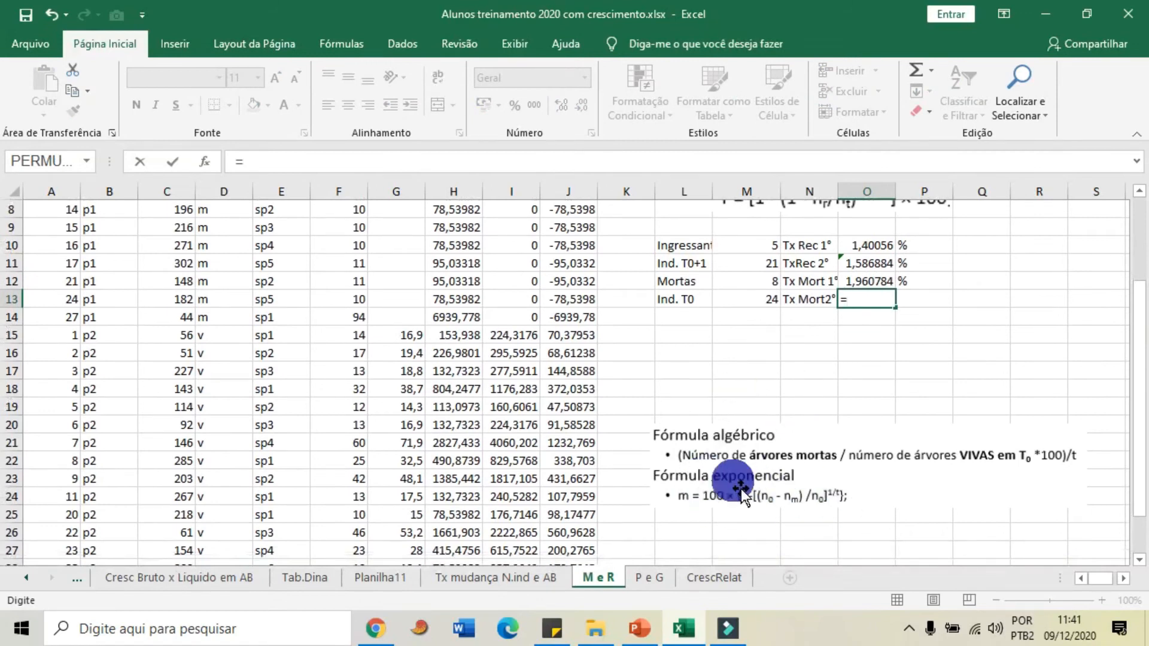
{"action": "type", "text": "100*1-"}
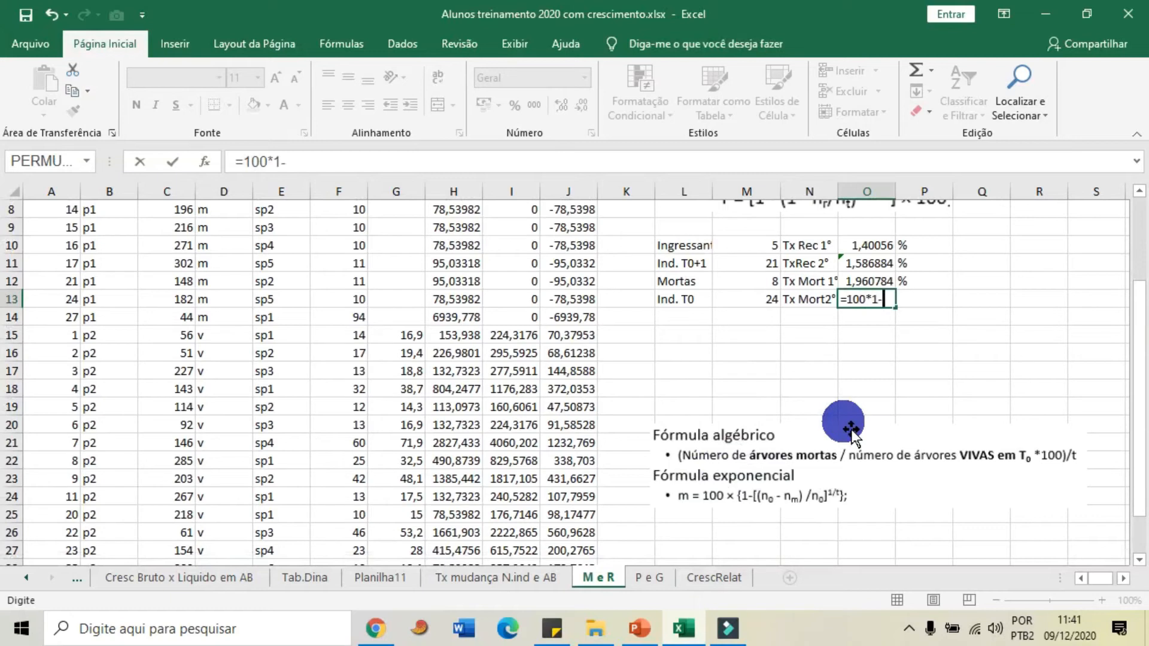
{"action": "type", "text": "(("}
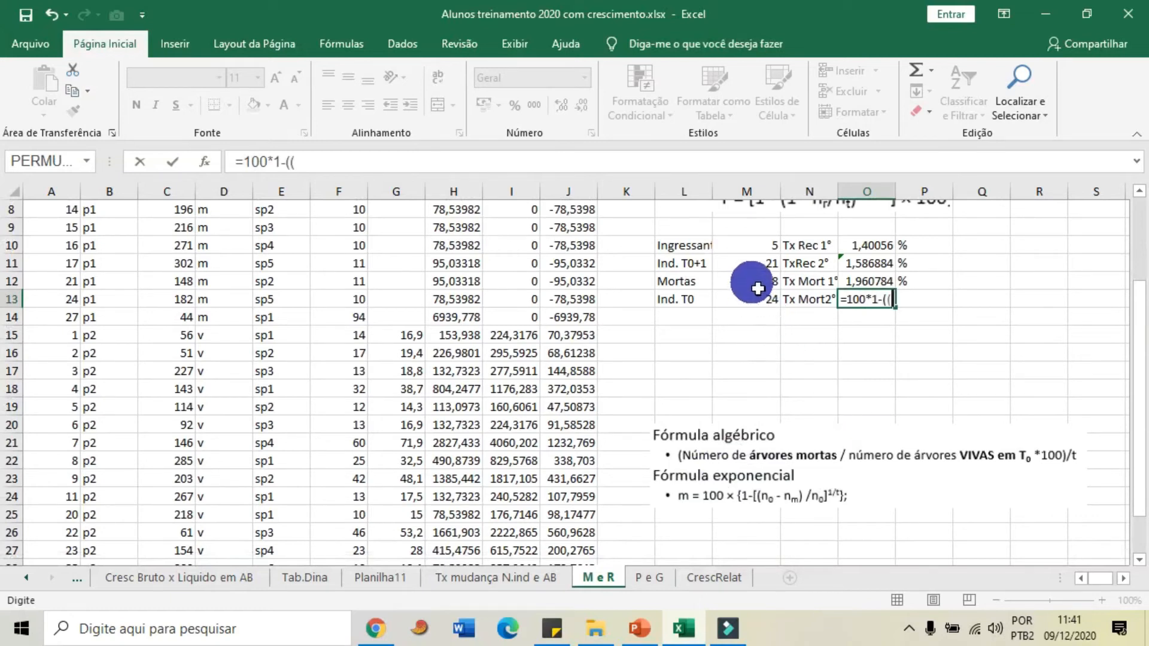
{"action": "left_click", "coordinate": [758, 308]}
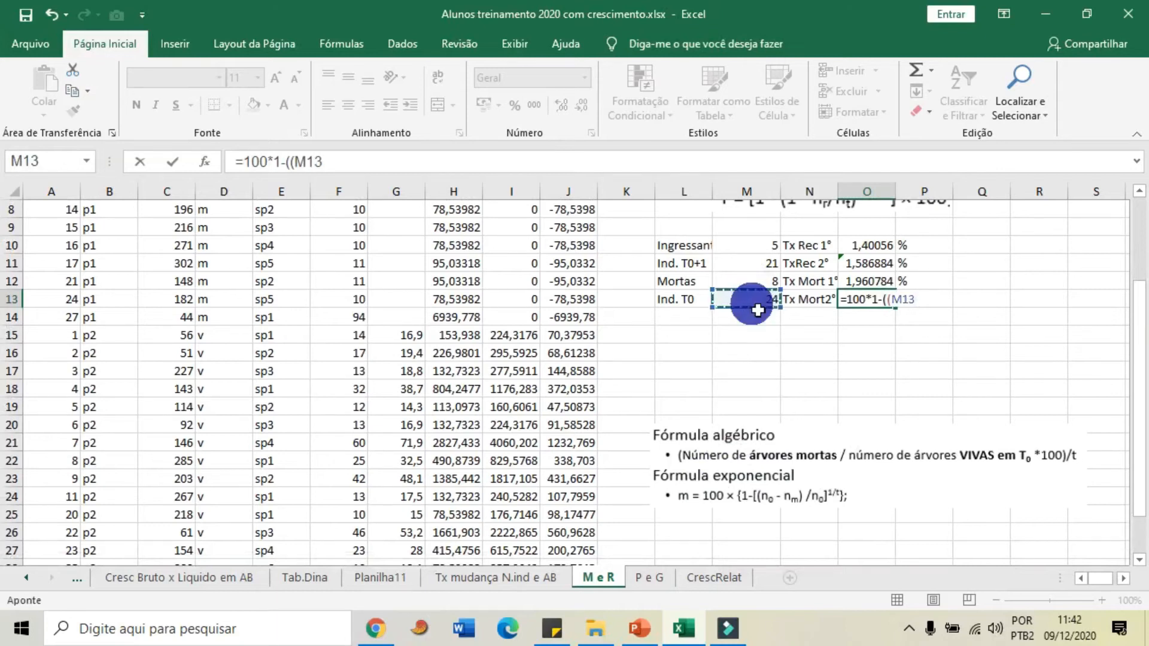
{"action": "type", "text": "-"}
{"action": "left_click", "coordinate": [755, 286]}
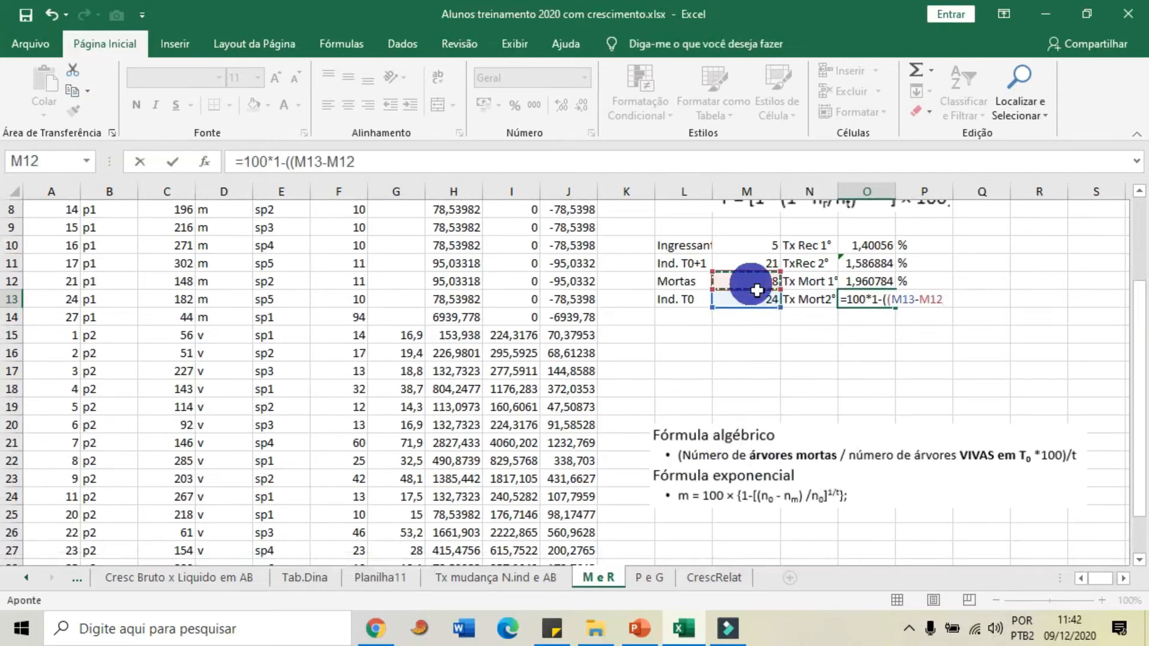
{"action": "type", "text": ")"}
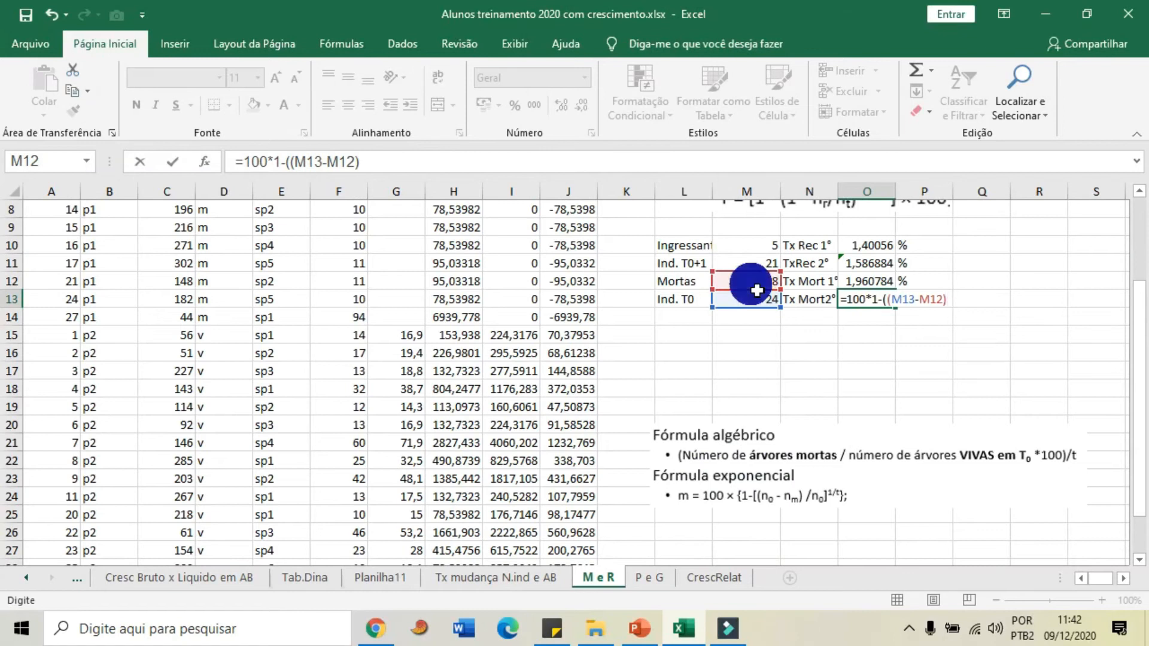
{"action": "type", "text": "/"}
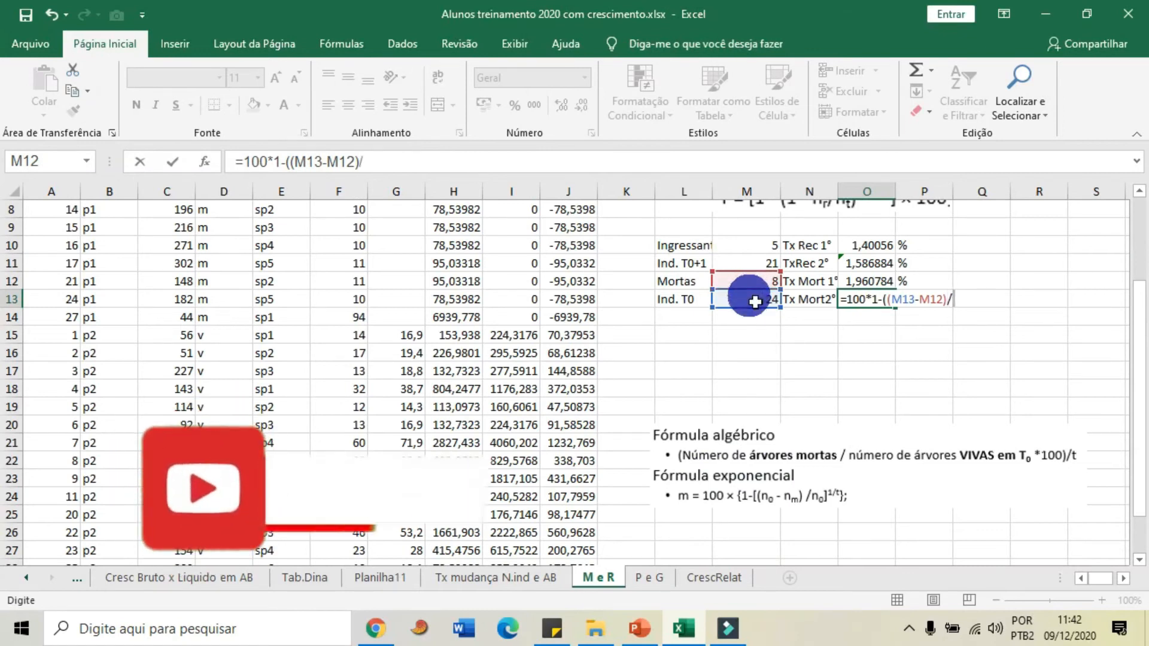
{"action": "left_click", "coordinate": [755, 302]}
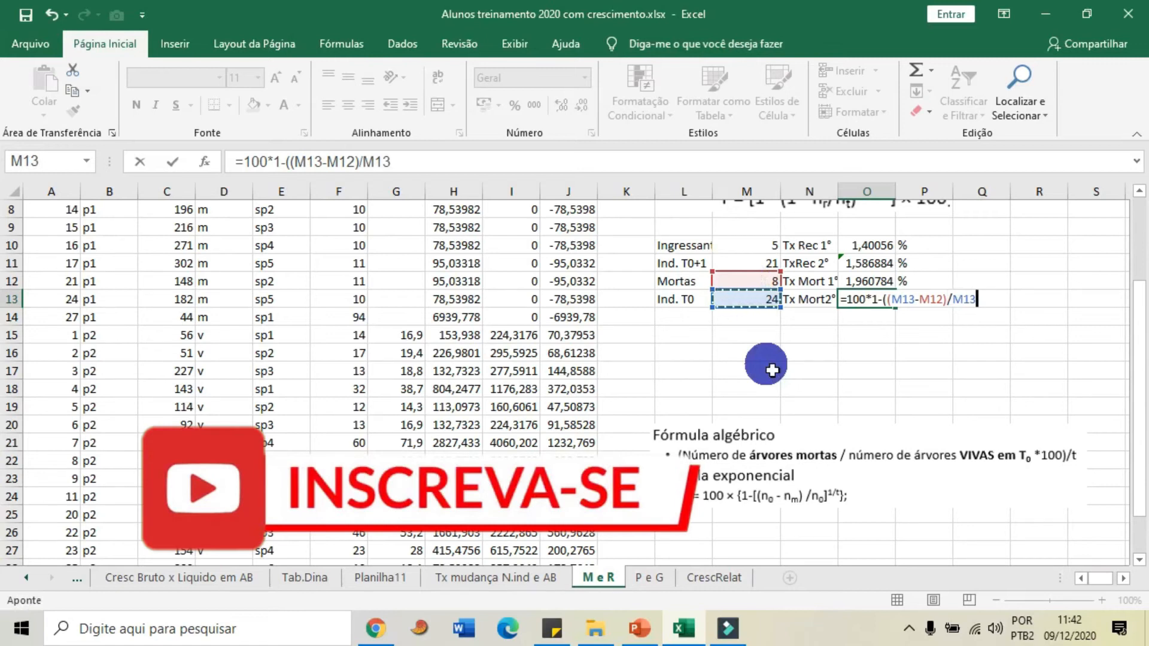
{"action": "type", "text": ")^1/17)"}
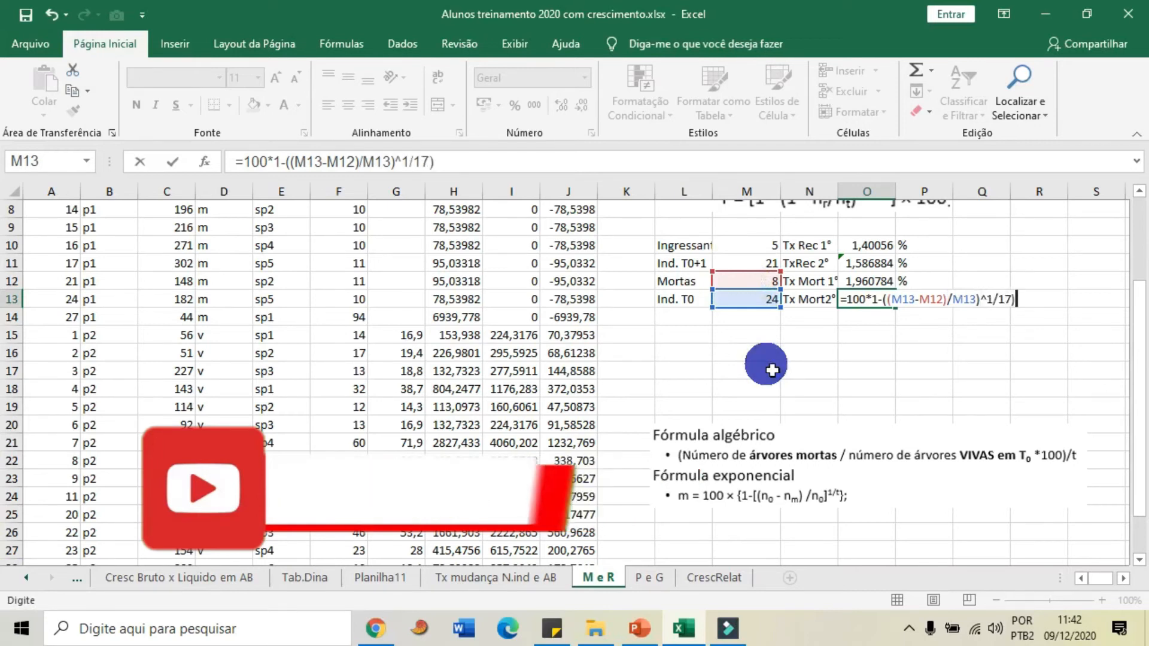
- Correct the parentheses of the O13 formula so it reads =100*(1-((M13-M12)/M13)^(1/17))
{"action": "left_click", "coordinate": [990, 300]}
{"action": "type", "text": "("}
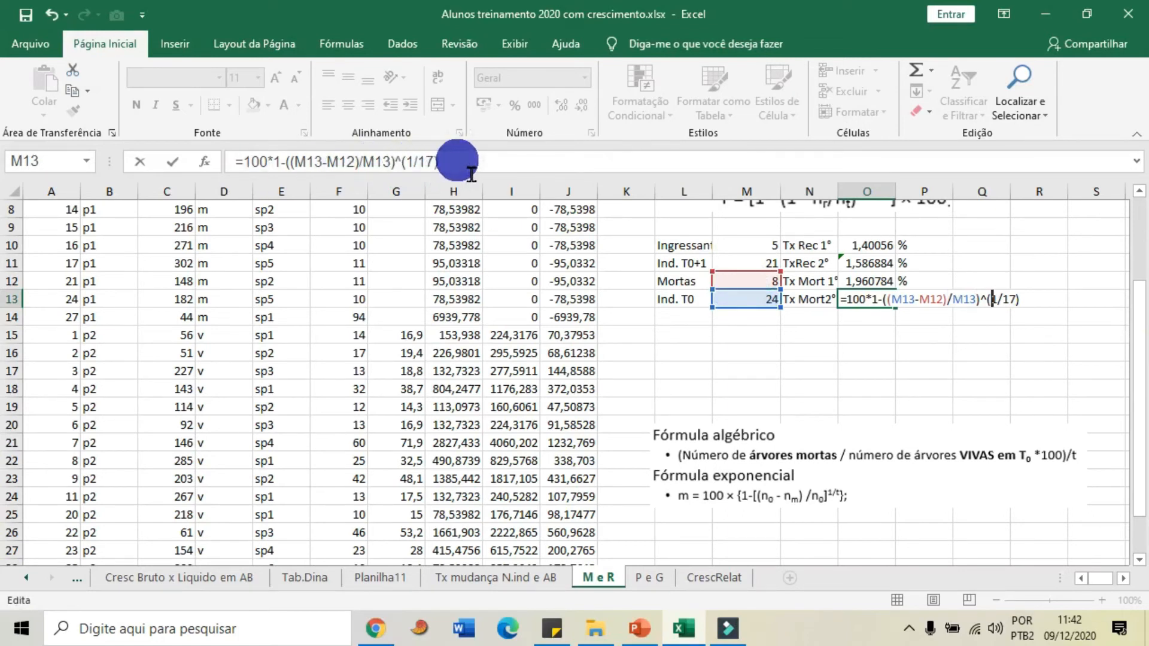
{"action": "left_click", "coordinate": [458, 162]}
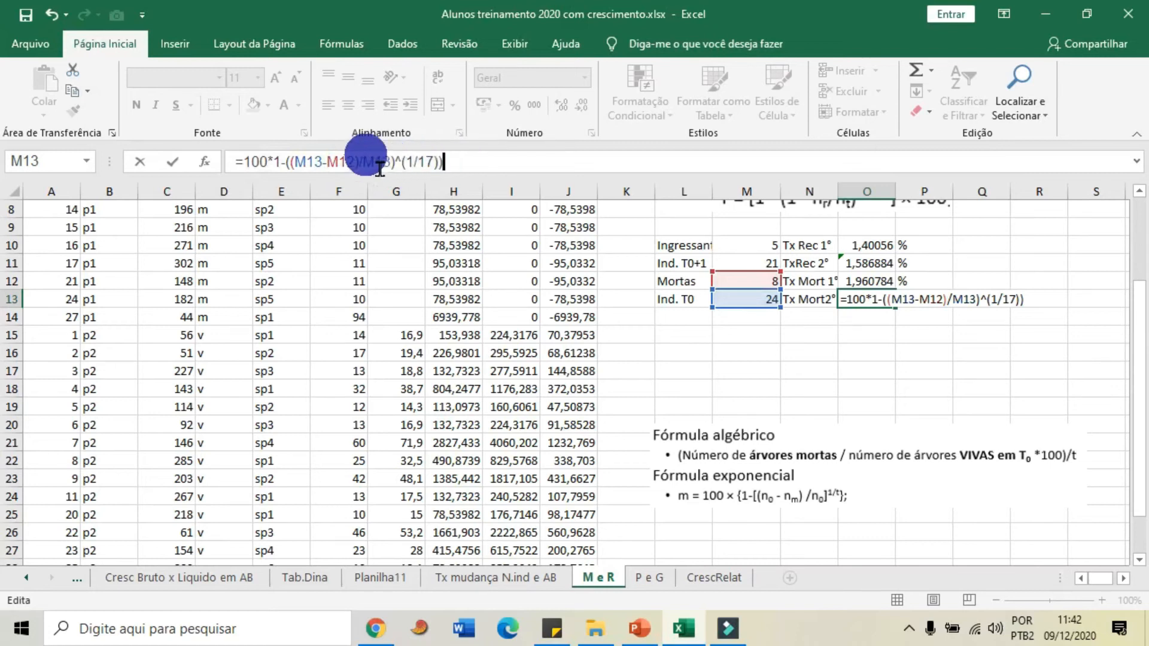
{"action": "left_click", "coordinate": [276, 161]}
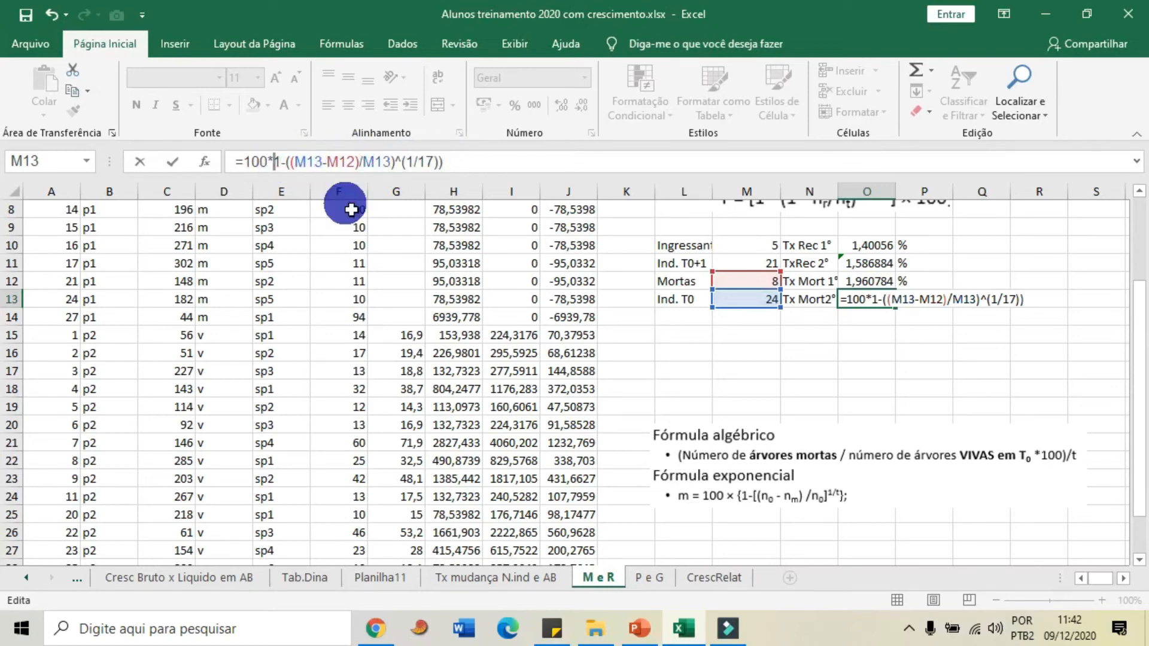
{"action": "type", "text": "("}
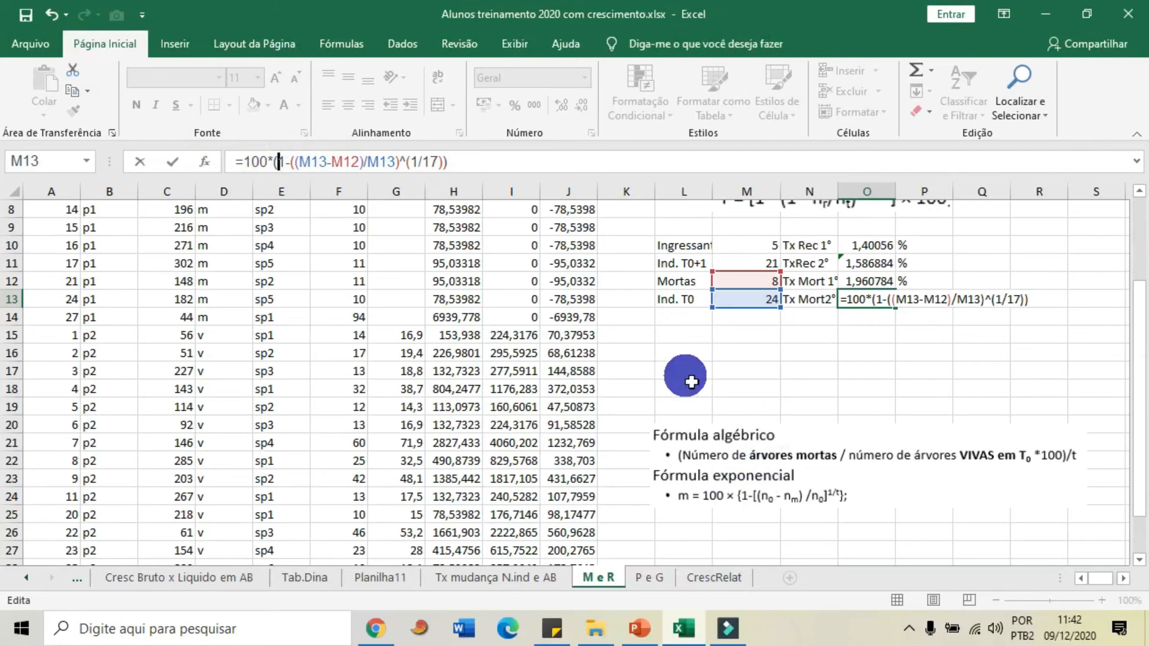
{"action": "key", "text": "Return"}
- Copy the % sign from P12 into P13 beside the exponential mortality rate
{"action": "left_click", "coordinate": [927, 281]}
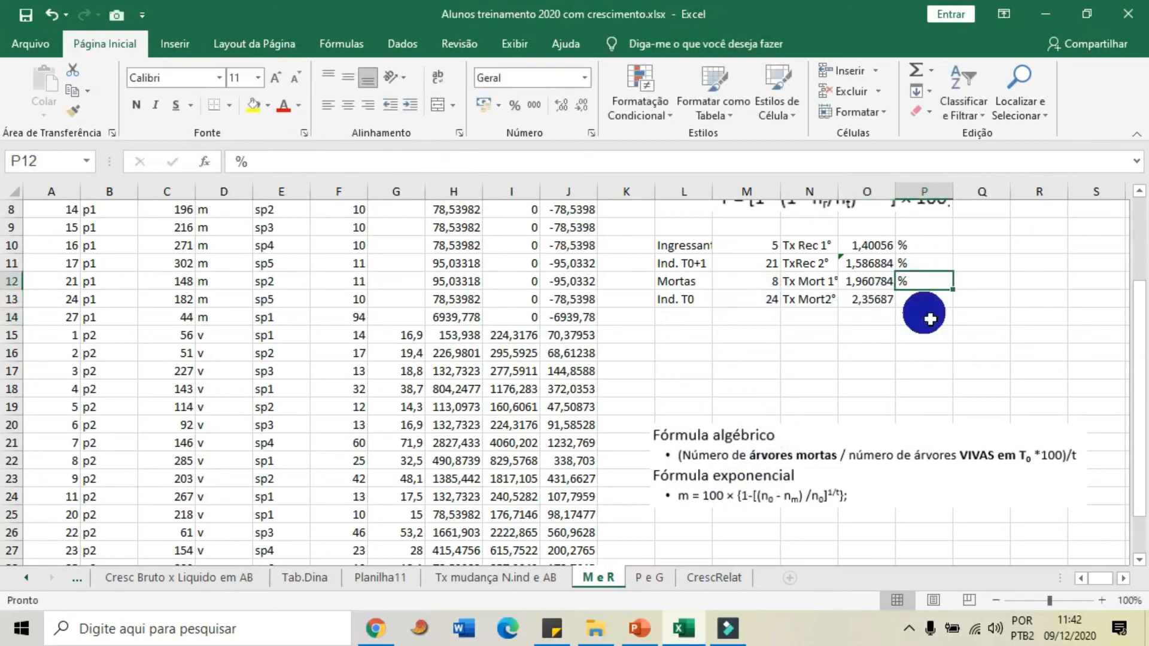
{"action": "key", "text": "ctrl+c"}
{"action": "left_click", "coordinate": [917, 299]}
{"action": "key", "text": "ctrl+v"}
{"action": "left_click", "coordinate": [914, 334]}
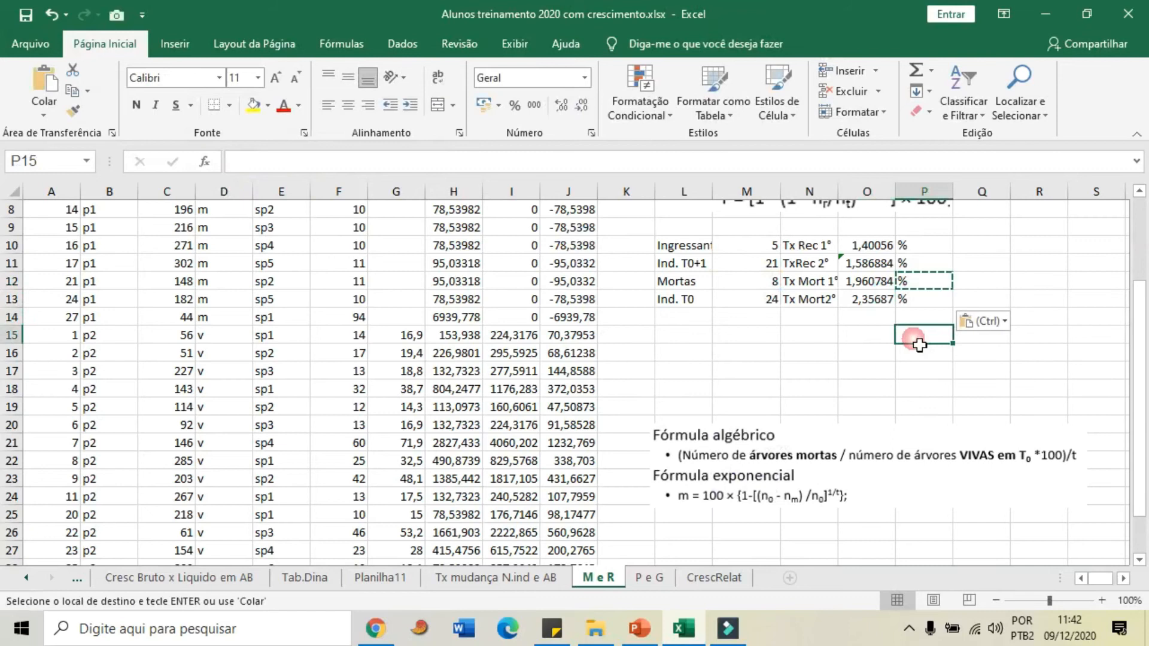
{"action": "left_click", "coordinate": [877, 354]}
{"action": "key", "text": "Escape"}
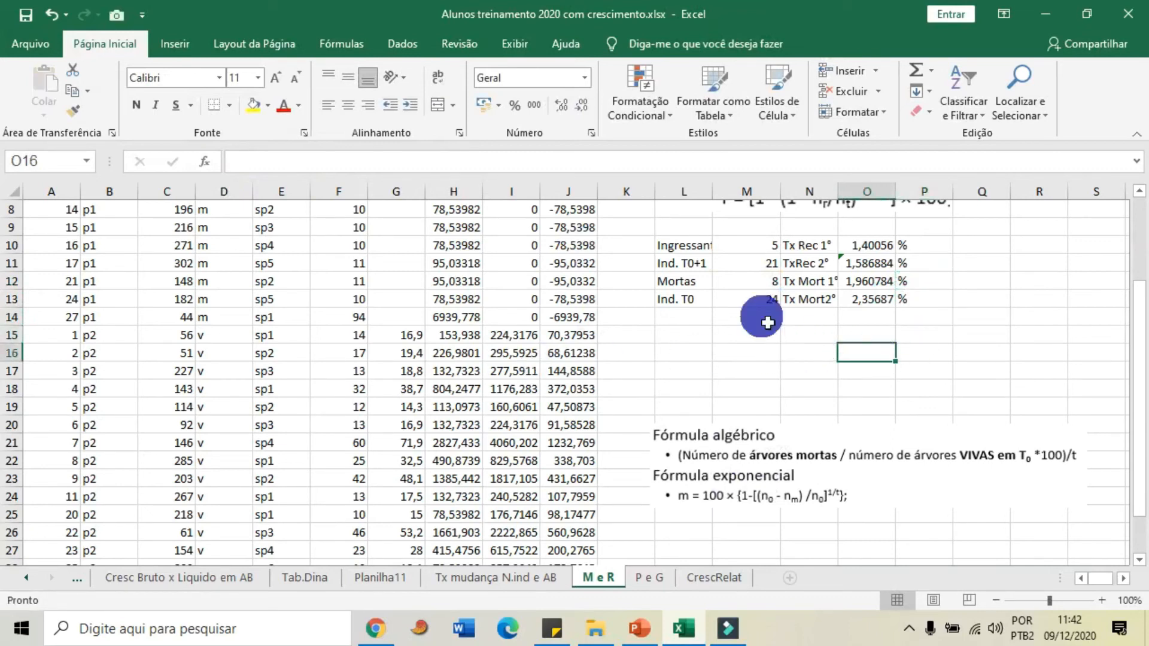
- Compare the recruitment and mortality rates in O10:O13, first the algebraic pair and then the exponential pair, alongside the tree data
{"action": "scroll", "coordinate": [869, 343], "scroll_direction": "up", "scroll_amount": 1}
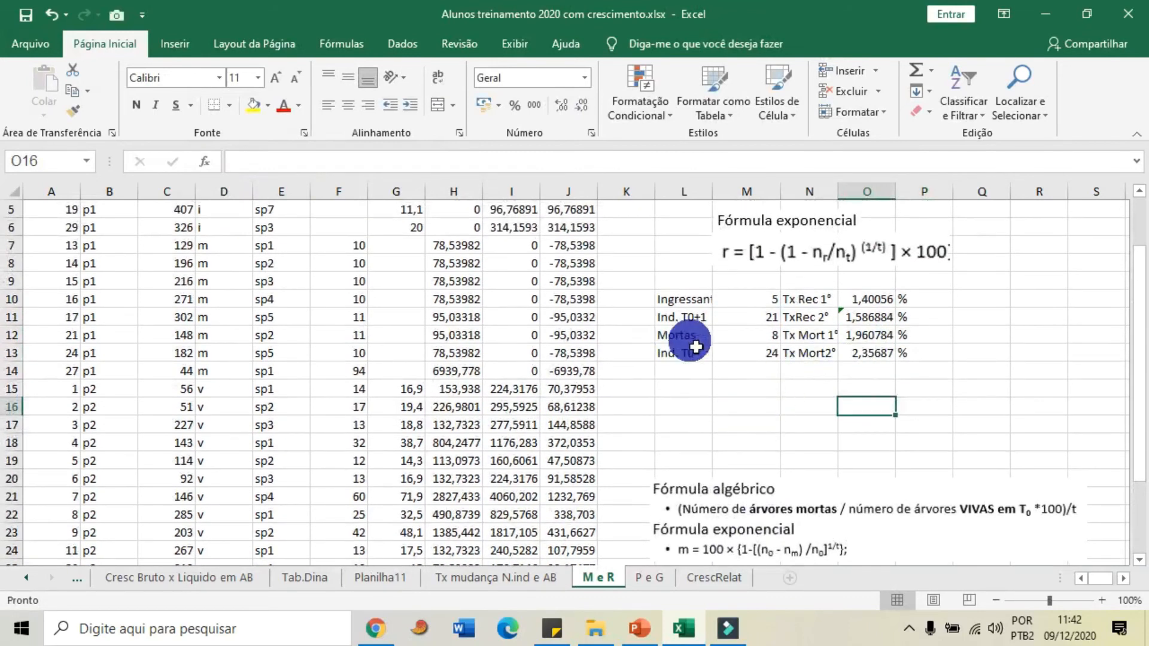
{"action": "left_click", "coordinate": [892, 302]}
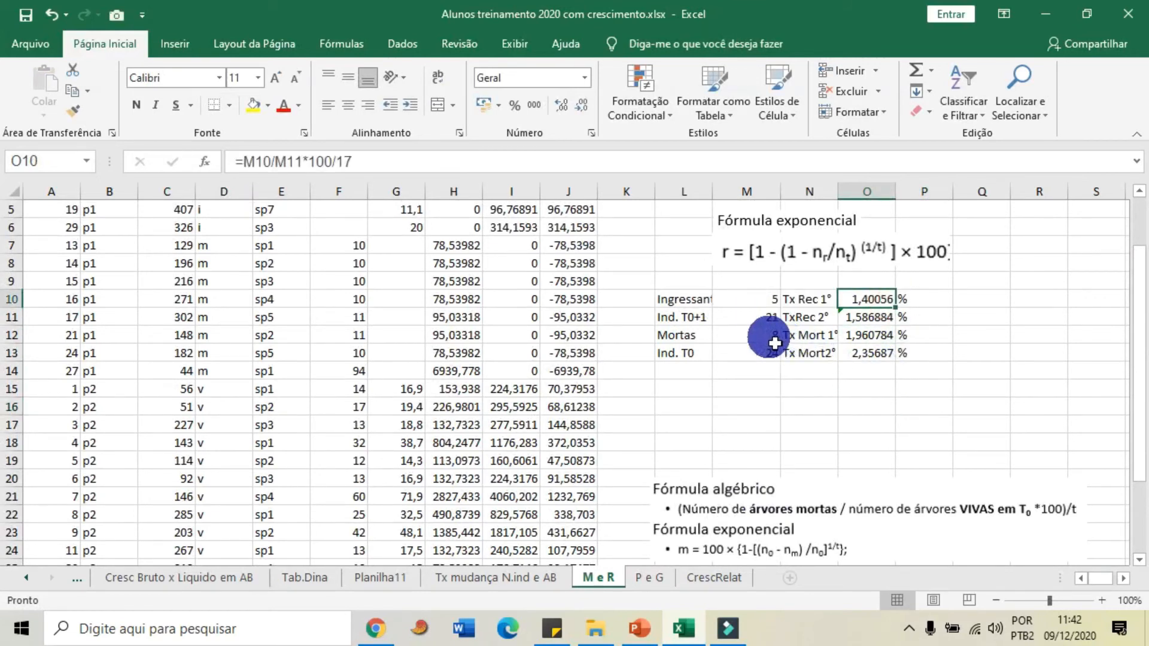
{"action": "left_click", "coordinate": [882, 339]}
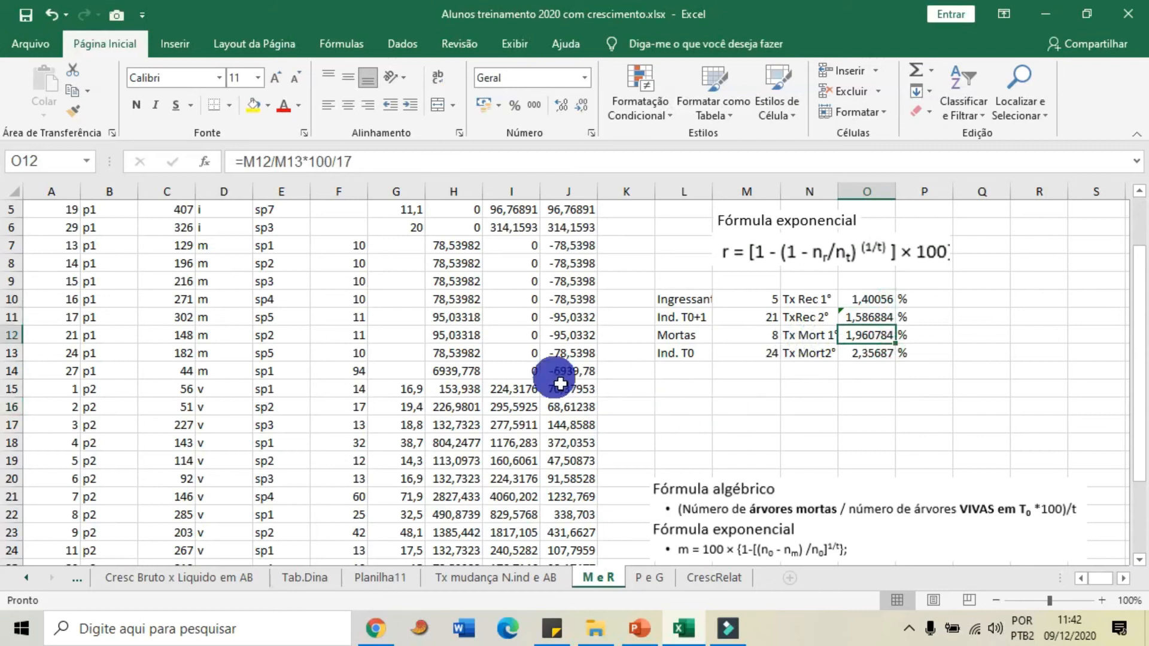
{"action": "scroll", "coordinate": [418, 352], "scroll_direction": "down", "scroll_amount": 1}
{"action": "scroll", "coordinate": [418, 352], "scroll_direction": "down", "scroll_amount": 5}
{"action": "scroll", "coordinate": [565, 405], "scroll_direction": "up", "scroll_amount": 7}
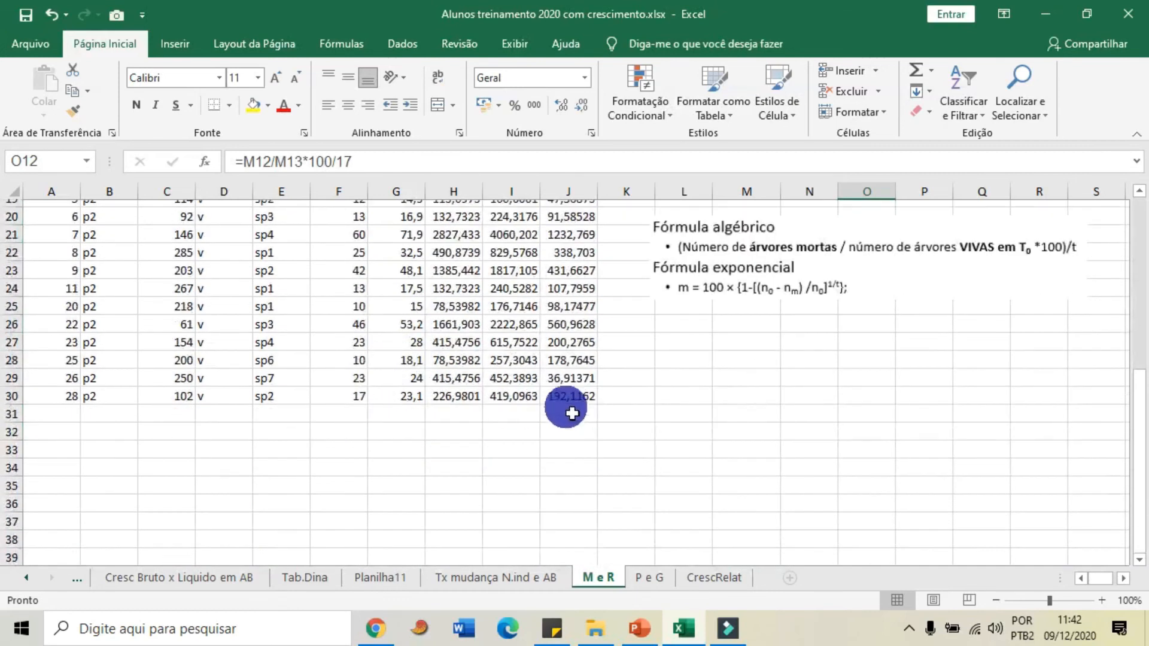
{"action": "scroll", "coordinate": [890, 436], "scroll_direction": "down", "scroll_amount": 1}
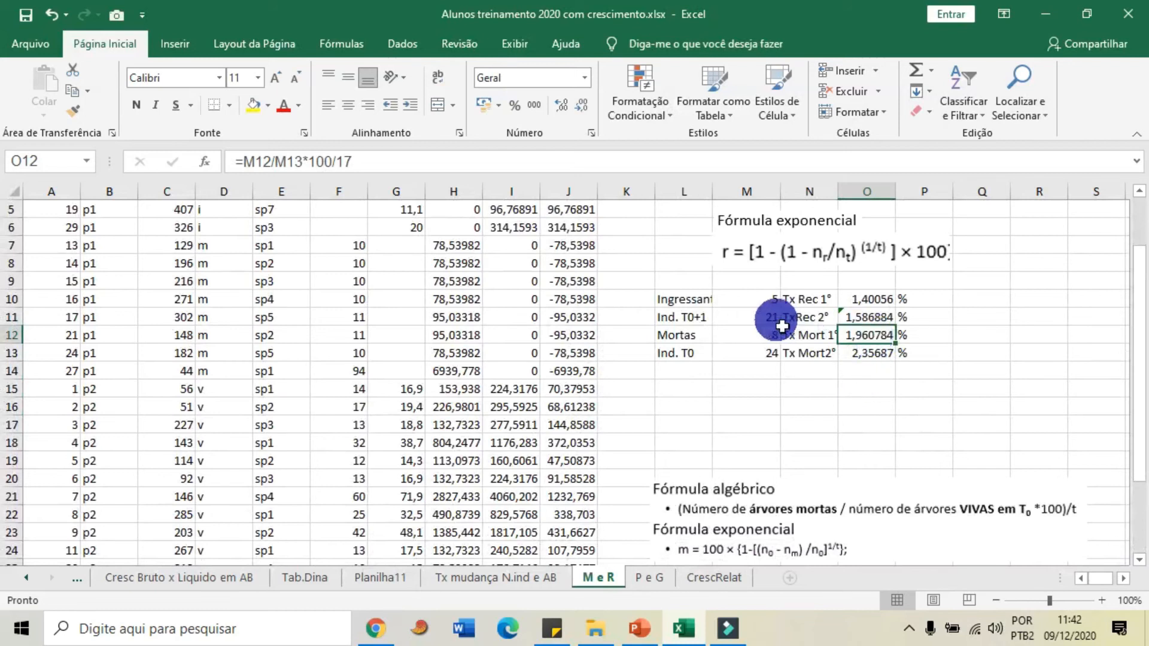
{"action": "left_click", "coordinate": [888, 324]}
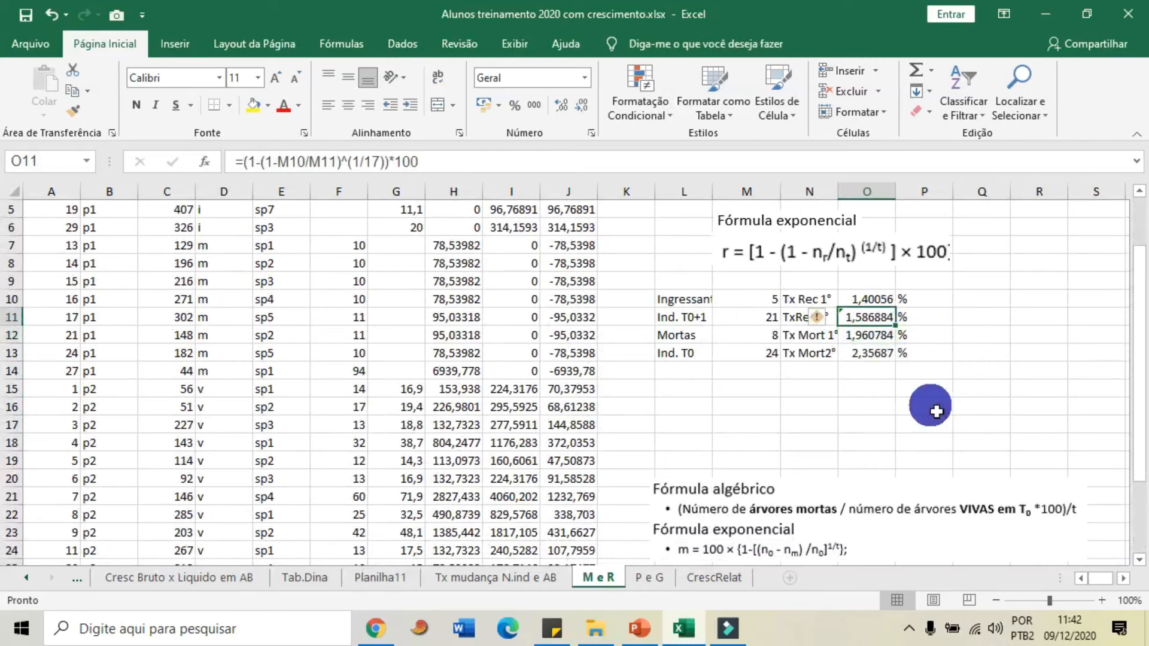
{"action": "left_click", "coordinate": [861, 361]}
{"action": "left_click_drag", "start_coordinate": [821, 318], "coordinate": [902, 319]}
{"action": "left_click", "coordinate": [818, 355]}
{"action": "left_click_drag", "start_coordinate": [818, 355], "coordinate": [862, 352]}
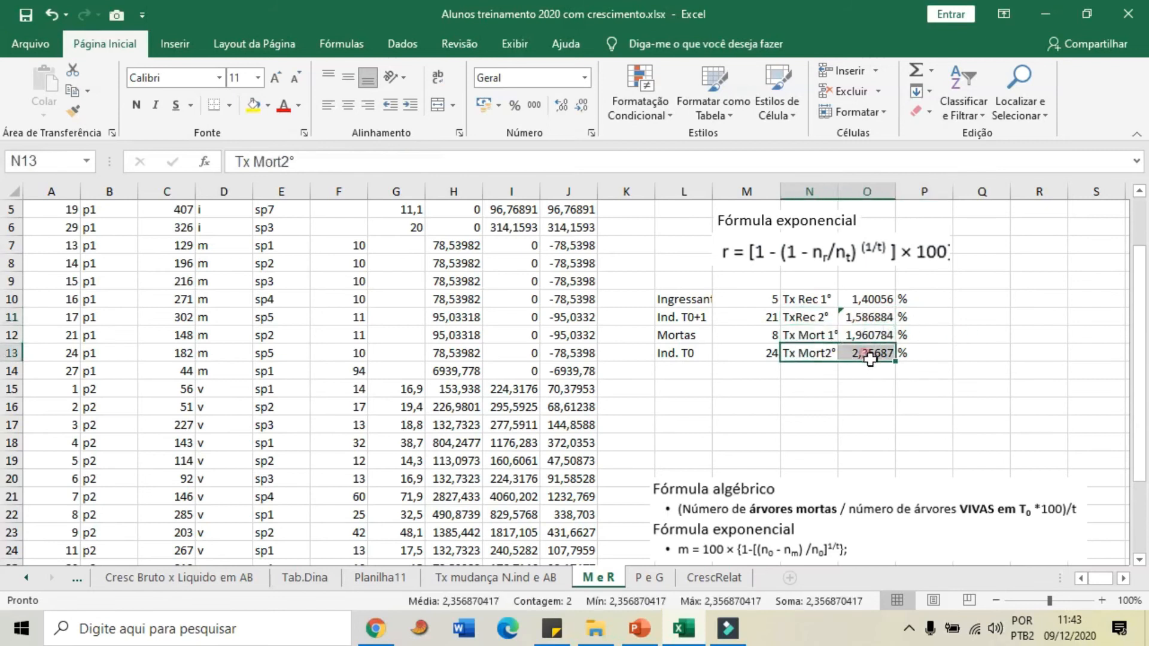
{"action": "left_click", "coordinate": [884, 411]}
- Fill the algebraic recruitment and mortality rates with their labels, N10:O10 and N12:O12, in yellow
{"action": "left_click", "coordinate": [809, 302]}
{"action": "left_click_drag", "start_coordinate": [822, 304], "coordinate": [873, 301]}
{"action": "left_click_drag", "start_coordinate": [677, 304], "coordinate": [868, 302]}
{"action": "left_click", "coordinate": [254, 105]}
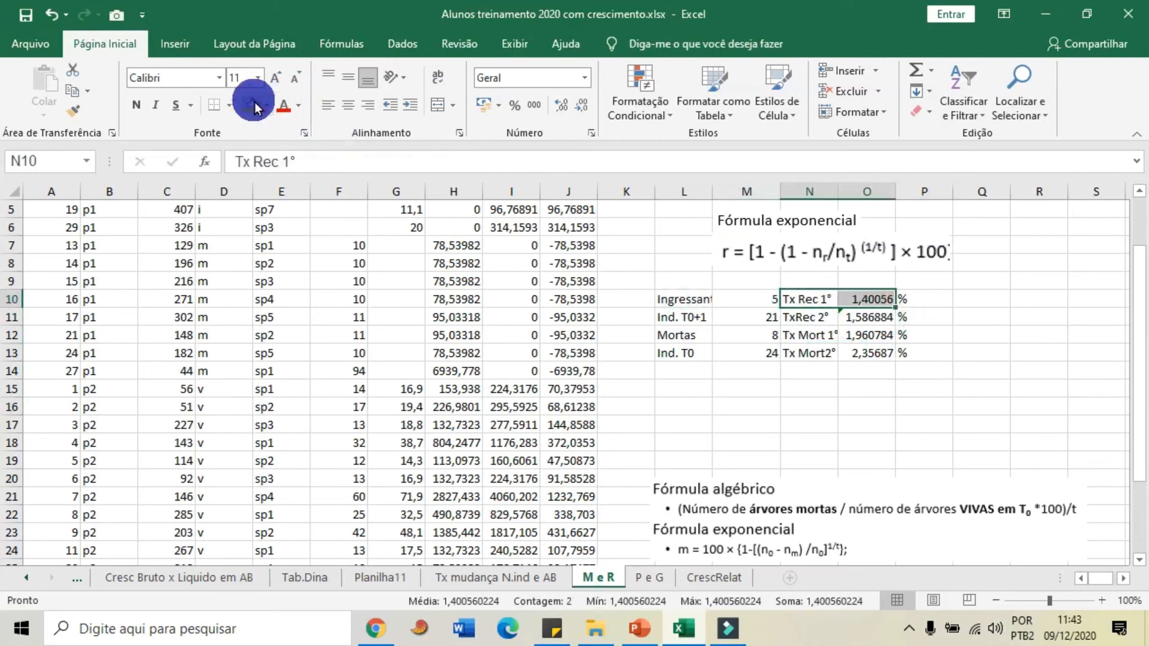
{"action": "left_click", "coordinate": [804, 335]}
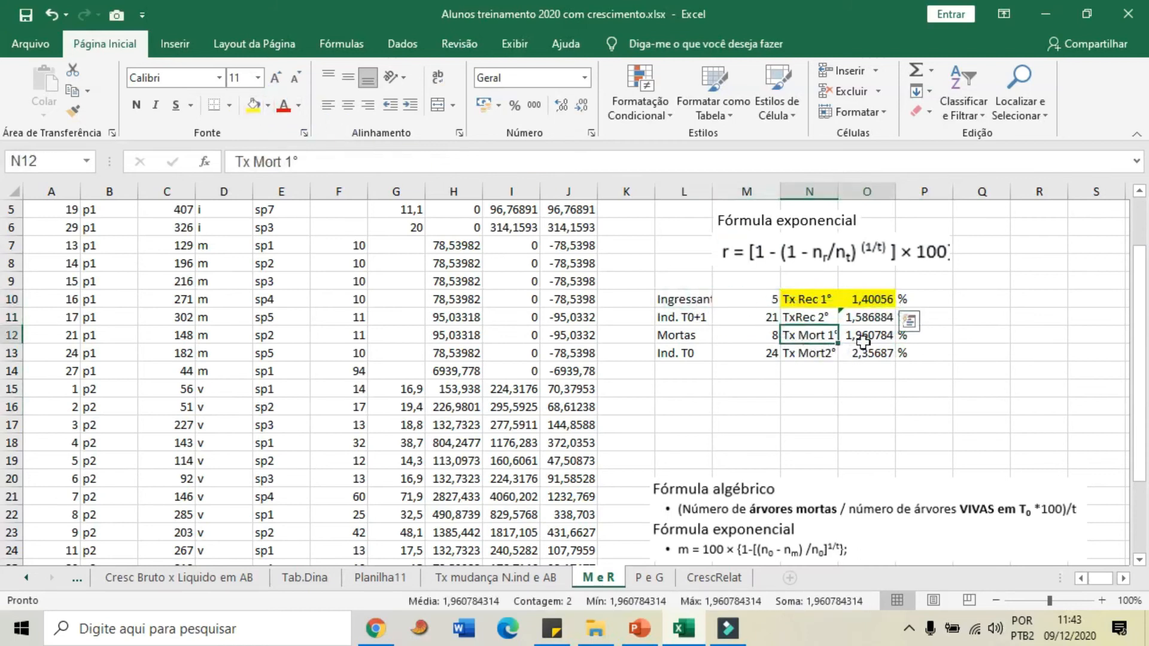
{"action": "left_click", "coordinate": [254, 105]}
- Fill the exponential recruitment and mortality rates with their labels, N11:O11 and N13:O13, in light green
{"action": "left_click", "coordinate": [817, 322]}
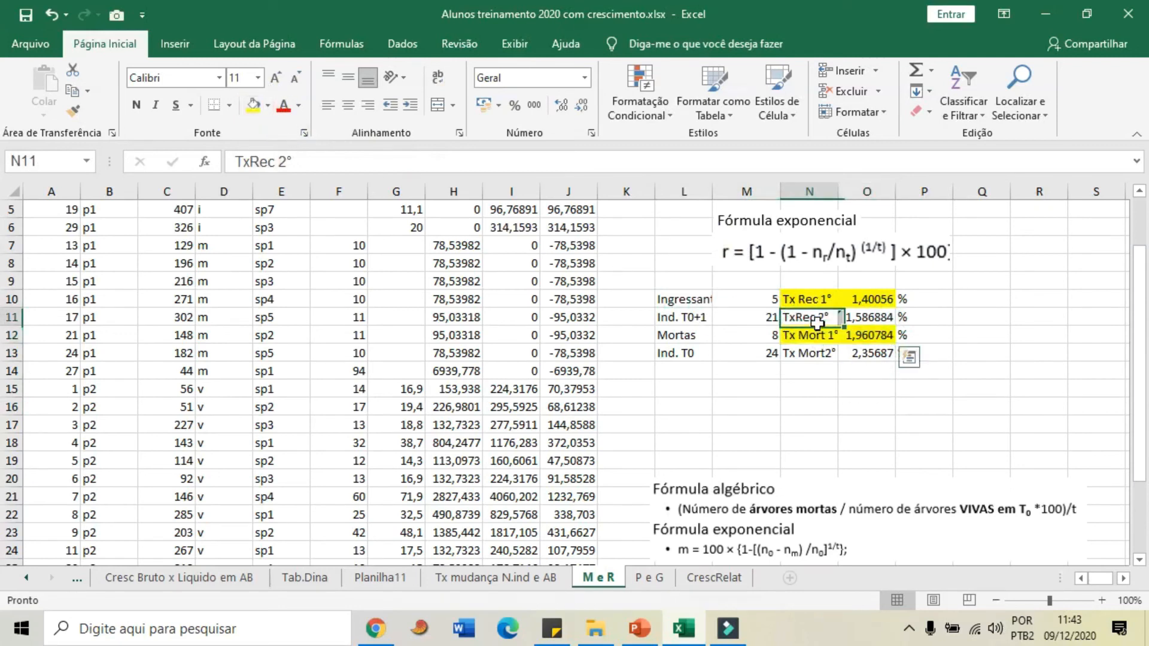
{"action": "left_click_drag", "start_coordinate": [817, 322], "coordinate": [868, 317]}
{"action": "left_click", "coordinate": [267, 107]}
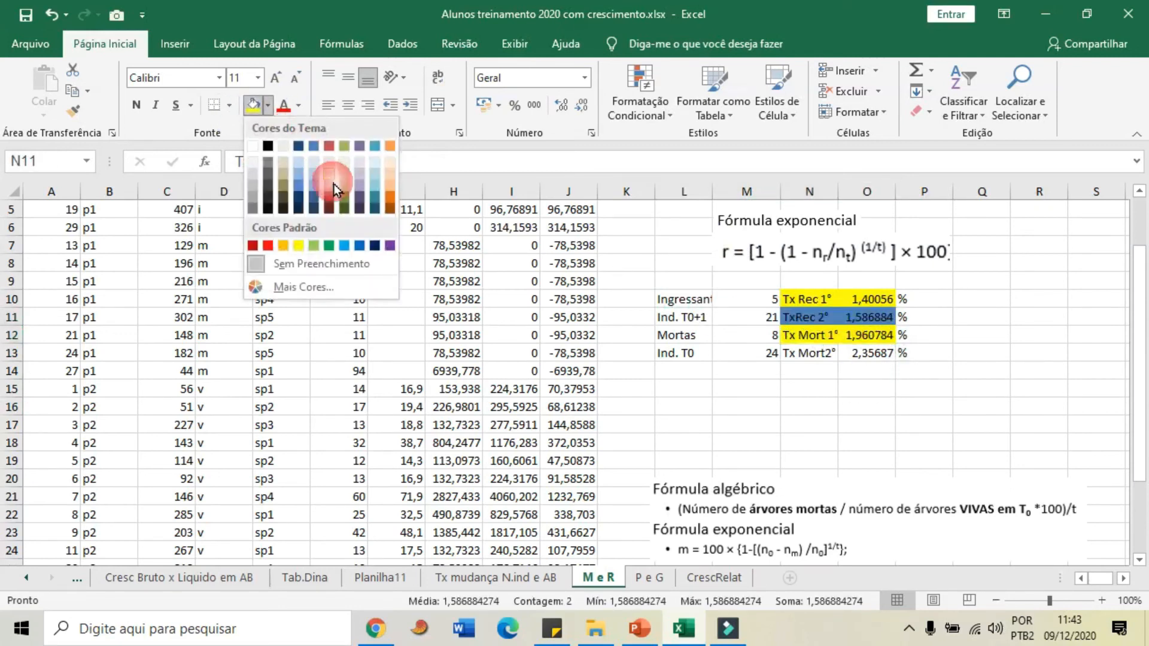
{"action": "left_click", "coordinate": [342, 188]}
{"action": "left_click", "coordinate": [804, 360]}
{"action": "left_click_drag", "start_coordinate": [810, 359], "coordinate": [868, 356]}
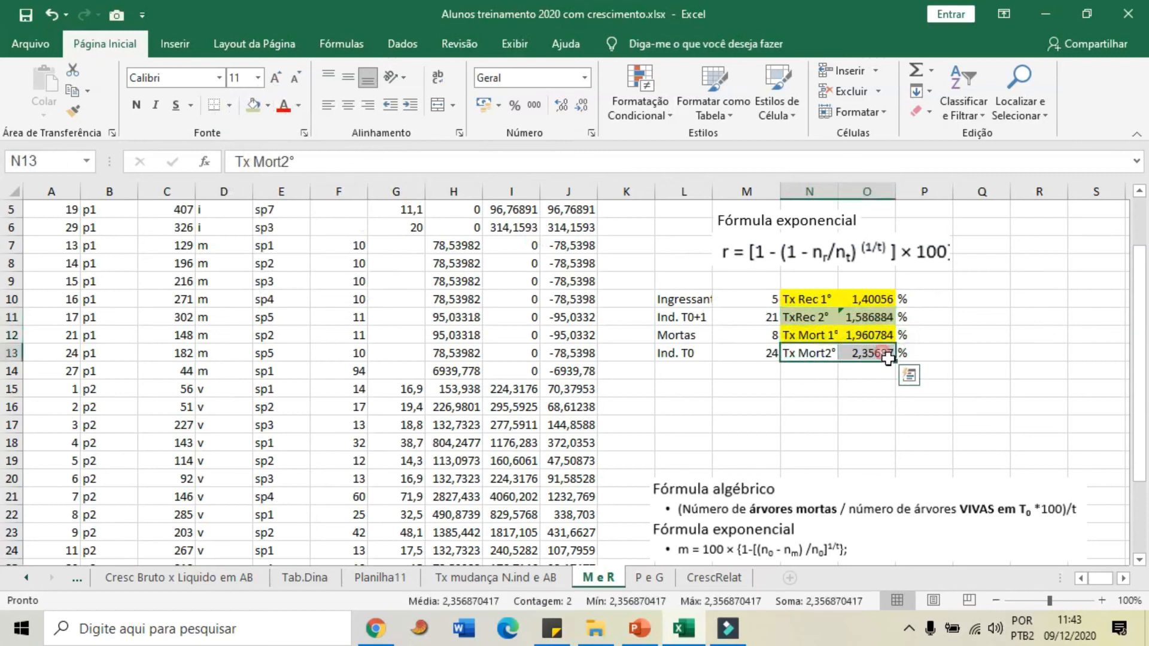
{"action": "left_click", "coordinate": [254, 105]}
{"action": "left_click", "coordinate": [880, 441]}
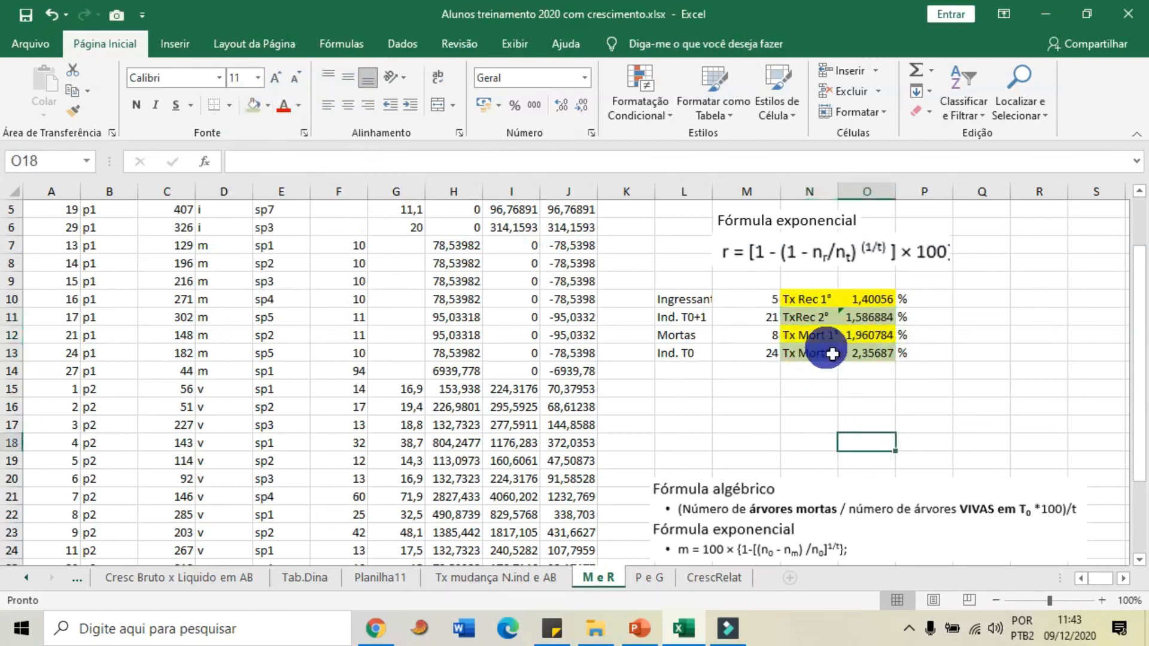
- Review the highlighted rates beside the formula pictures and the tree counts with their labels in L10:M13
{"action": "left_click", "coordinate": [949, 387]}
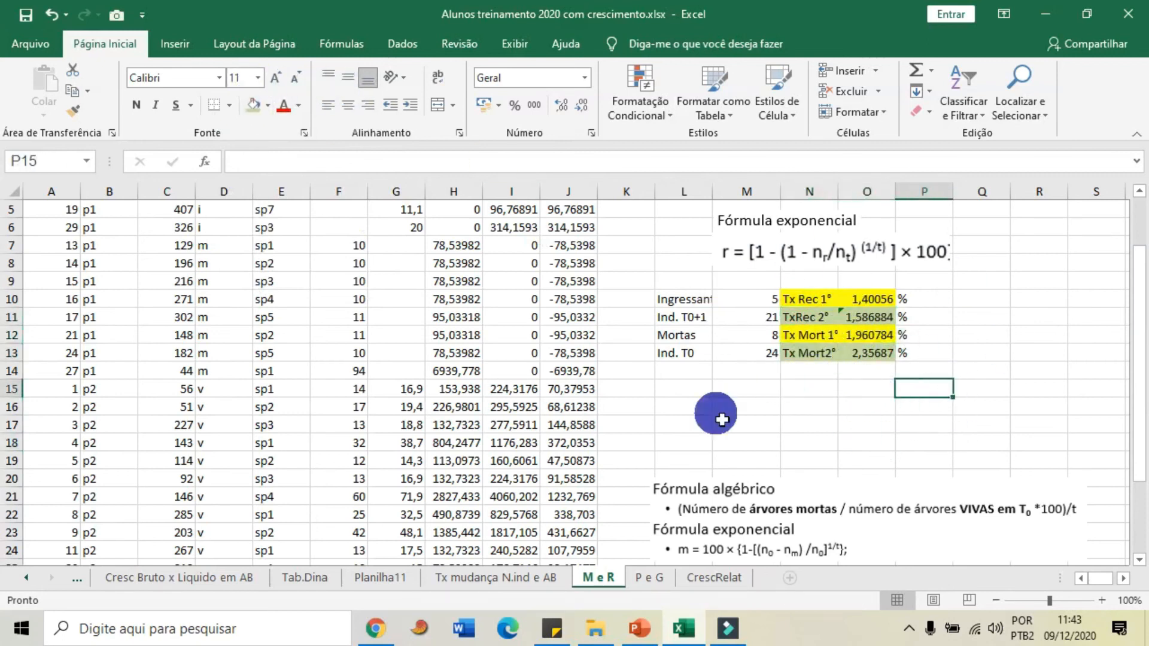
{"action": "scroll", "coordinate": [784, 428], "scroll_direction": "down", "scroll_amount": 3}
{"action": "scroll", "coordinate": [718, 429], "scroll_direction": "up", "scroll_amount": 3}
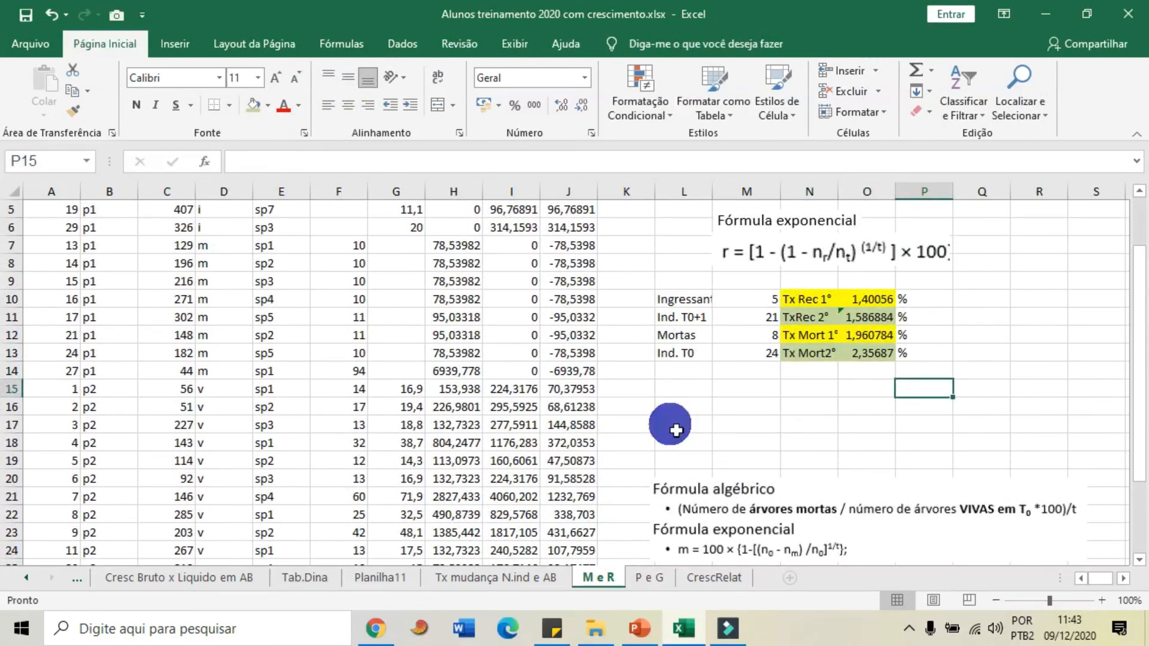
{"action": "scroll", "coordinate": [665, 431], "scroll_direction": "down", "scroll_amount": 2}
{"action": "scroll", "coordinate": [655, 436], "scroll_direction": "up", "scroll_amount": 4}
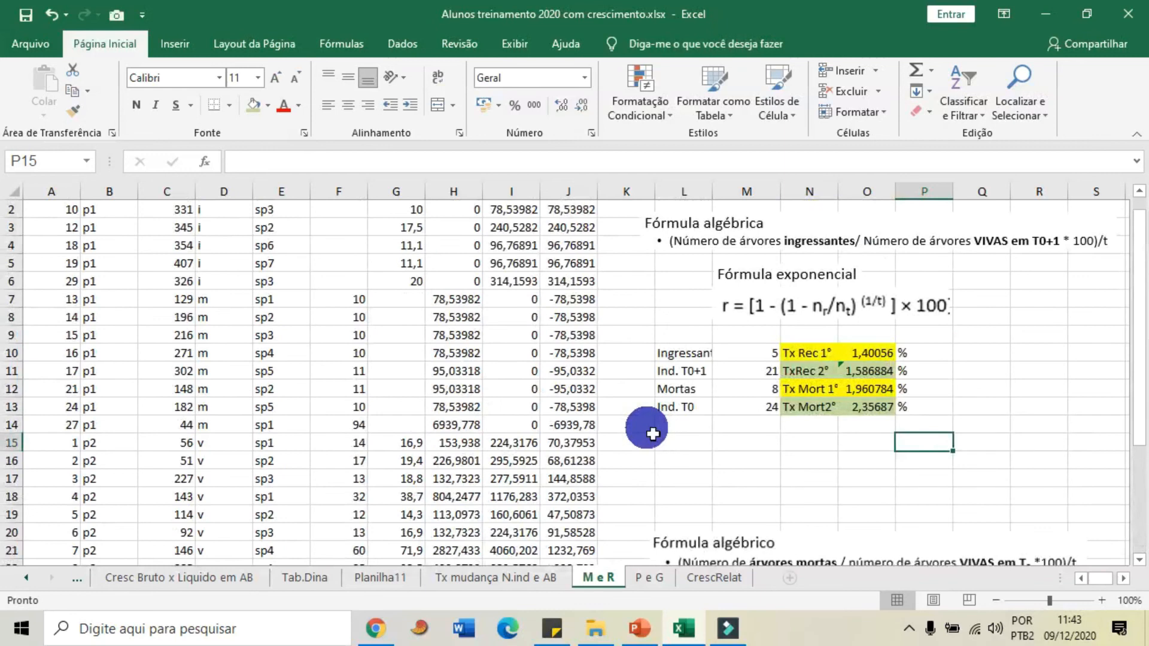
{"action": "left_click_drag", "start_coordinate": [694, 369], "coordinate": [759, 436]}
{"action": "left_click", "coordinate": [716, 210]}
{"action": "left_click_drag", "start_coordinate": [695, 378], "coordinate": [759, 426]}
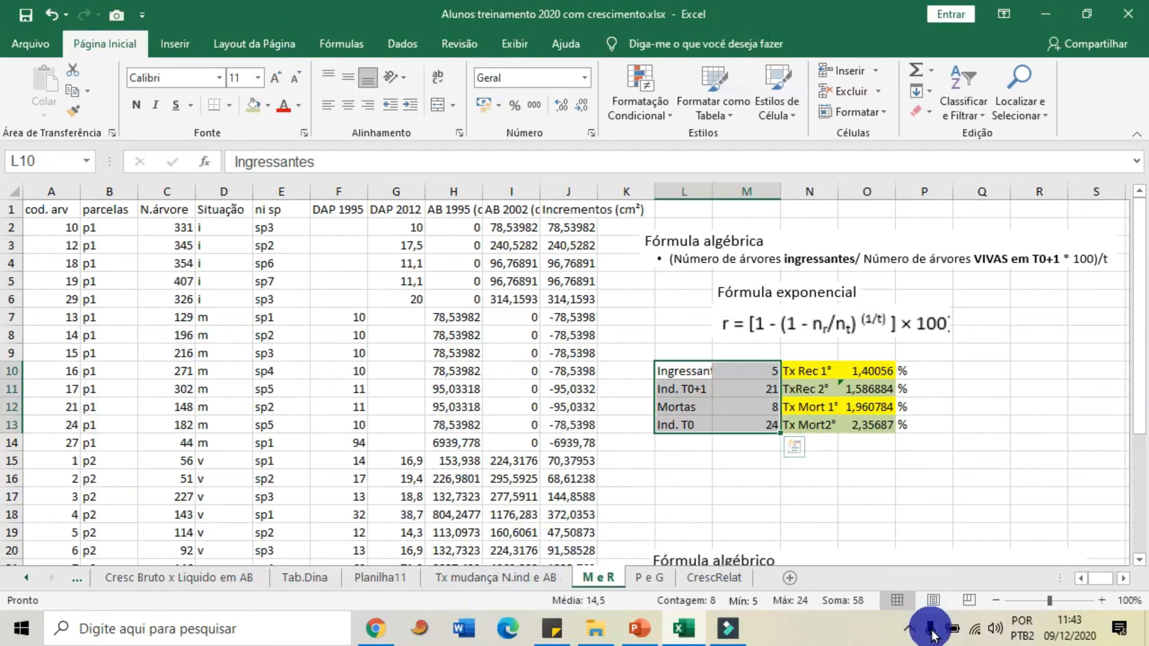
{"action": "left_click", "coordinate": [872, 546]}
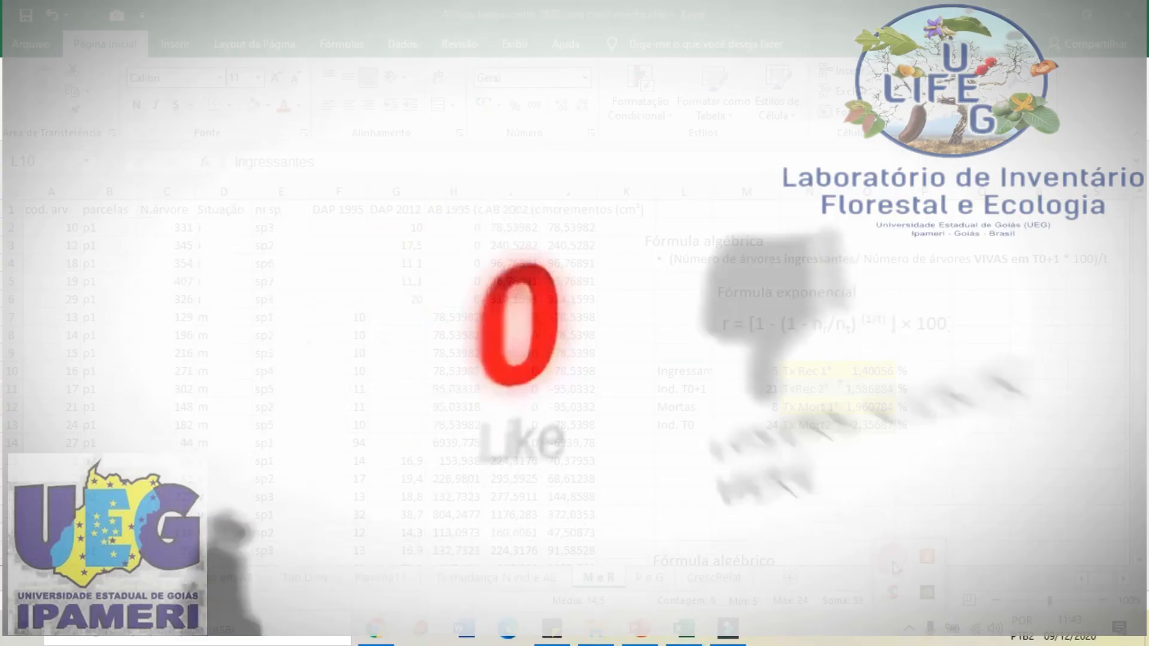